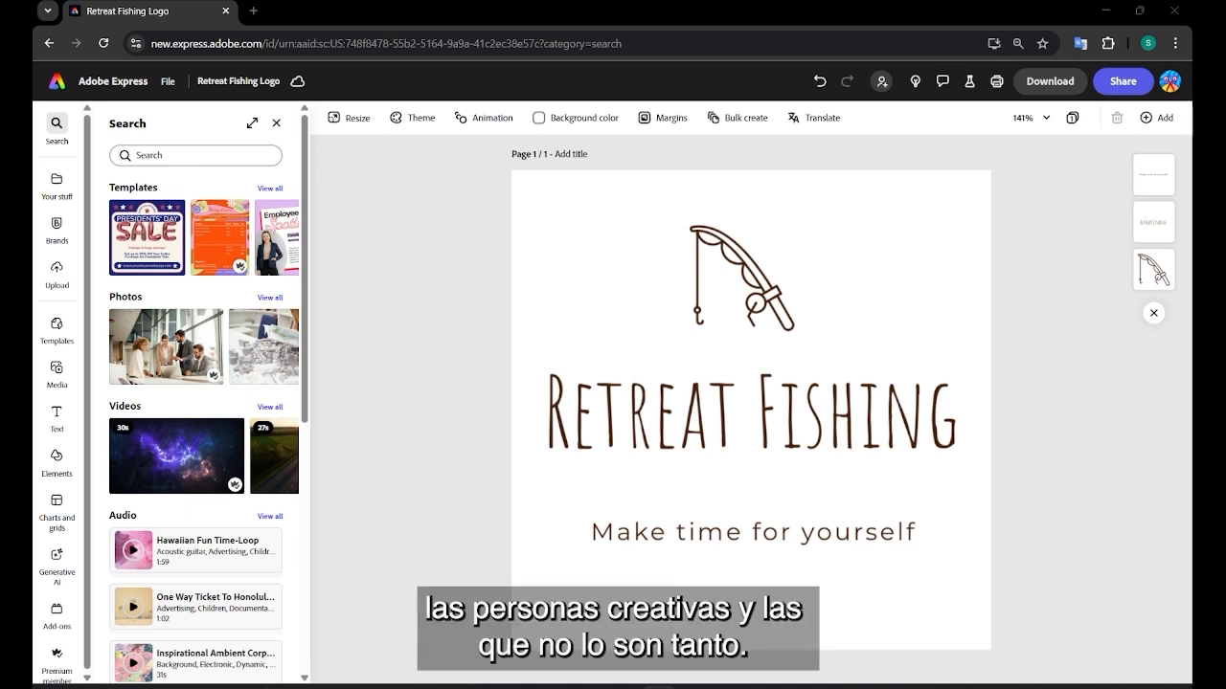
# - Show the fill color options for the fishing rod icon and select the Retreat Fishing title text
pyautogui.click(720, 266)
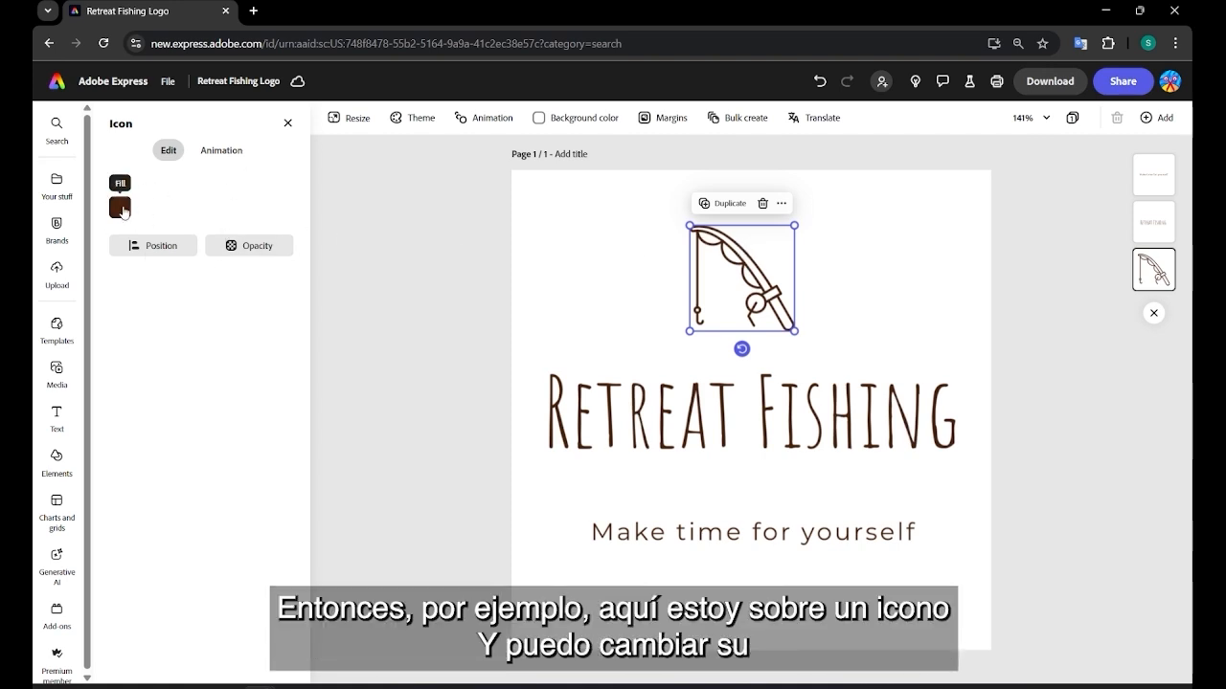
pyautogui.click(119, 209)
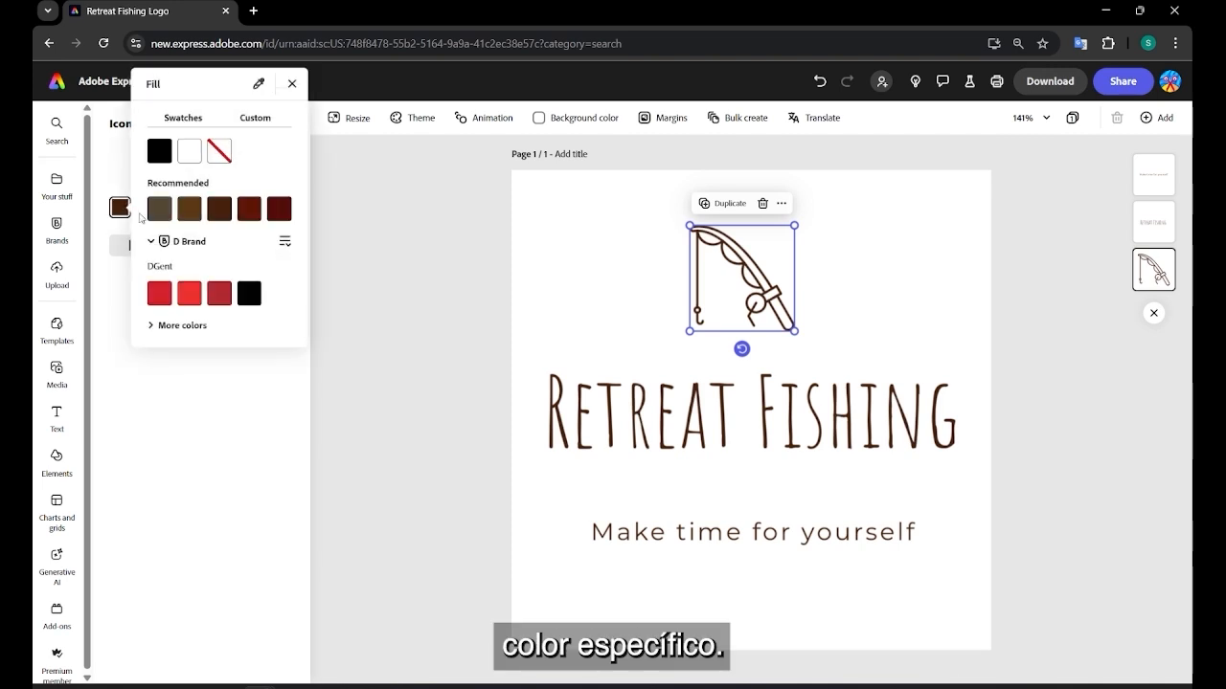
pyautogui.click(765, 418)
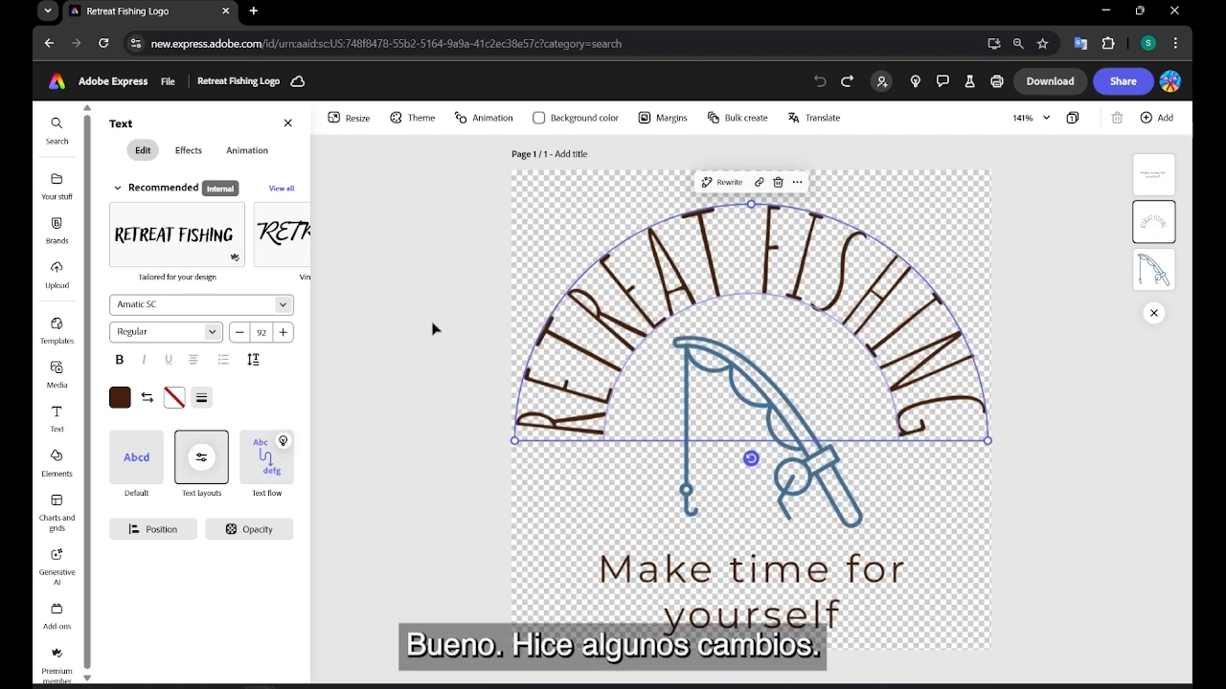
pyautogui.click(568, 117)
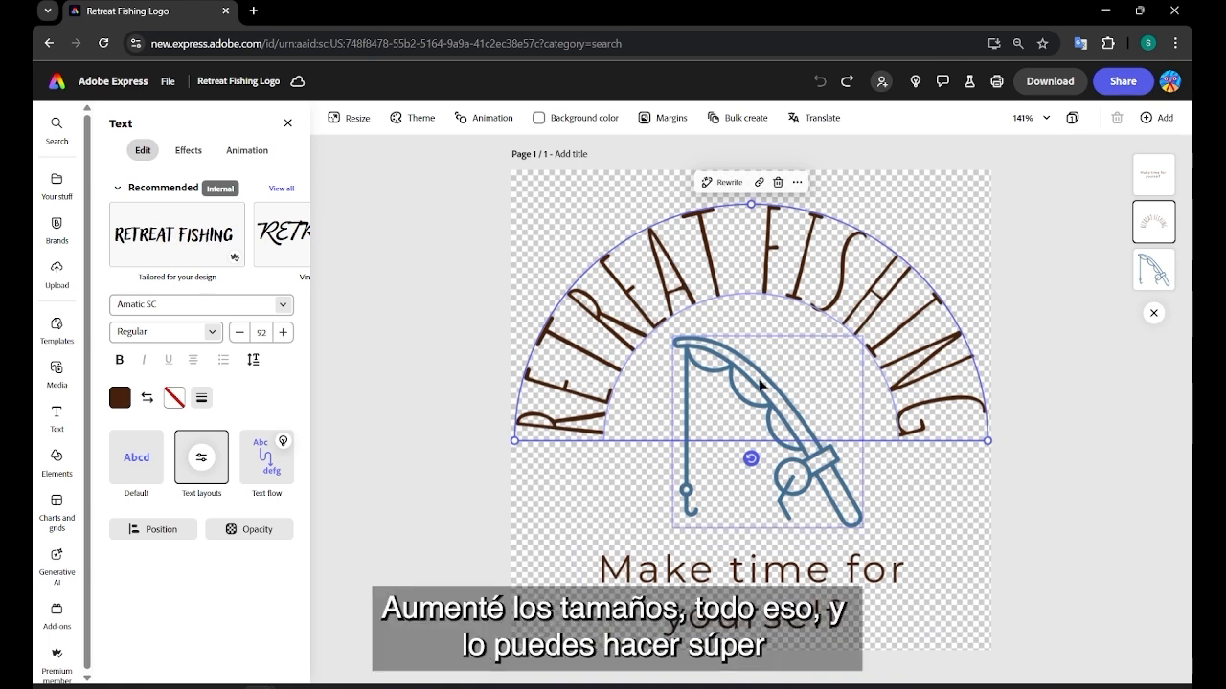
pyautogui.click(744, 463)
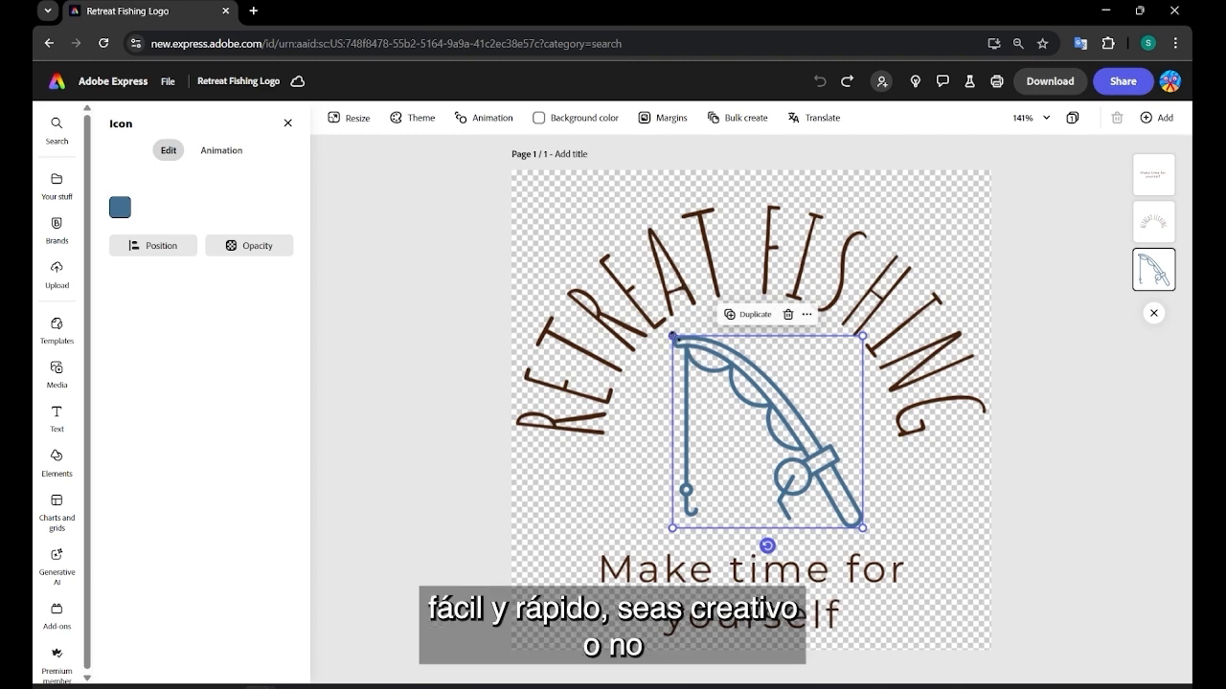
pyautogui.click(474, 278)
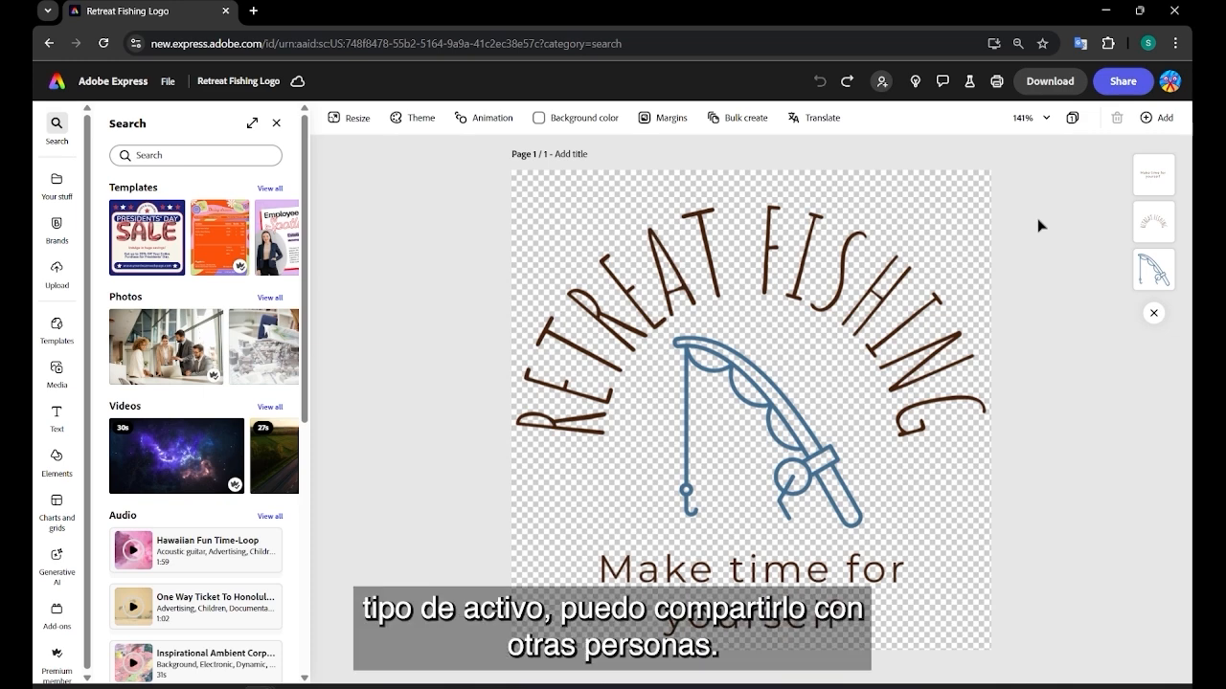
# - Check who has access to the shared logo file and read the comments left on it
pyautogui.click(1120, 85)
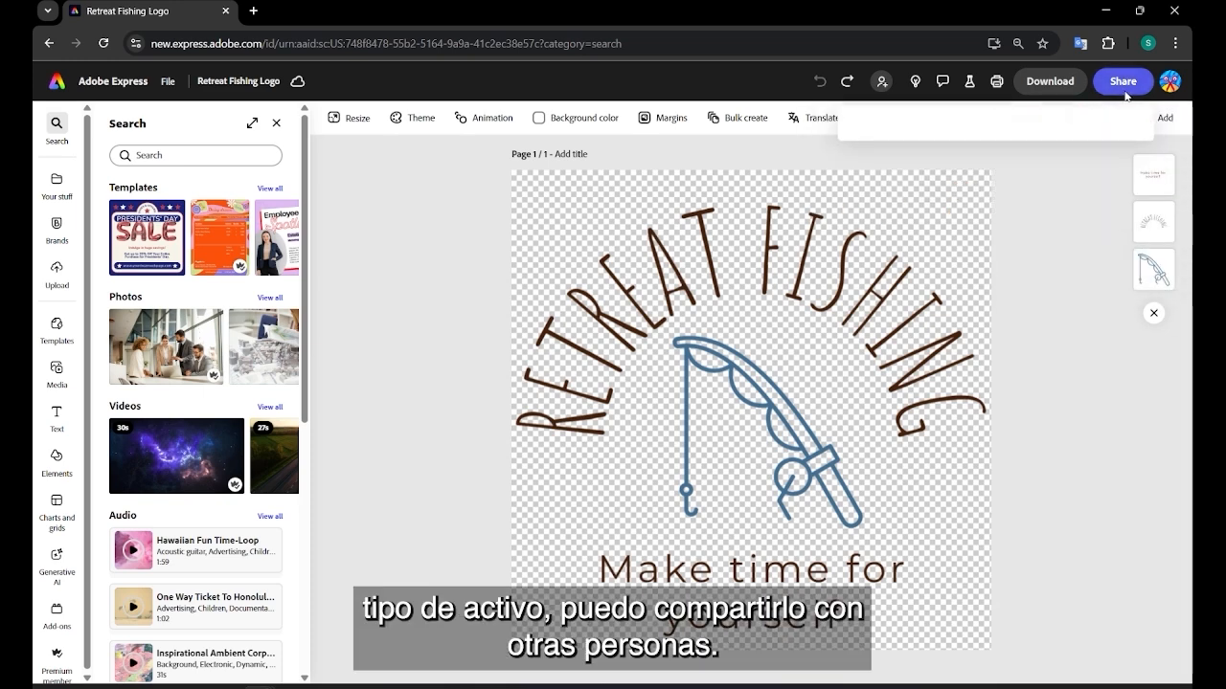
pyautogui.moveTo(892, 237)
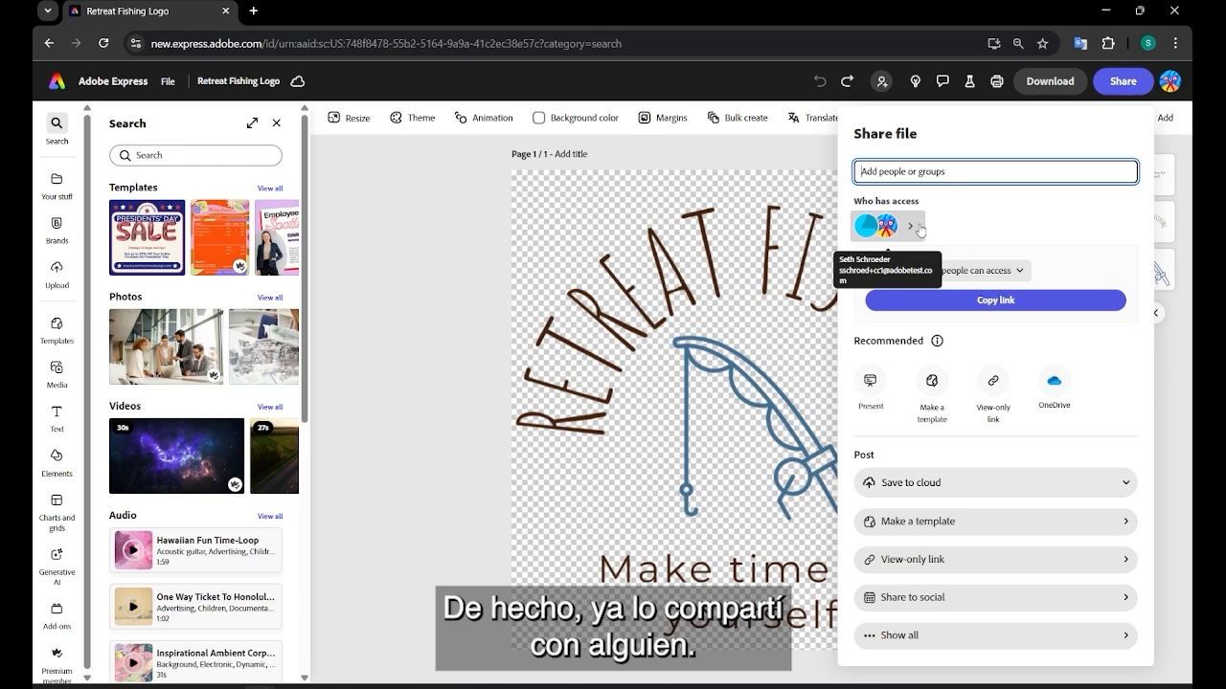
pyautogui.click(381, 535)
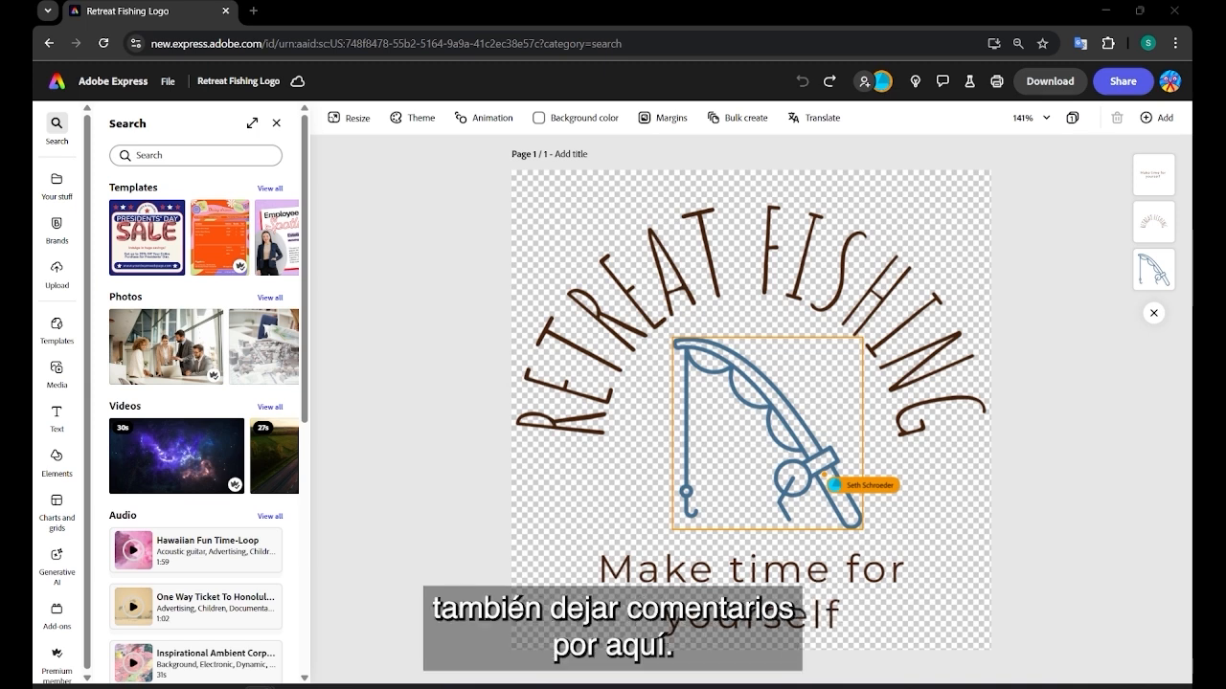
pyautogui.click(943, 82)
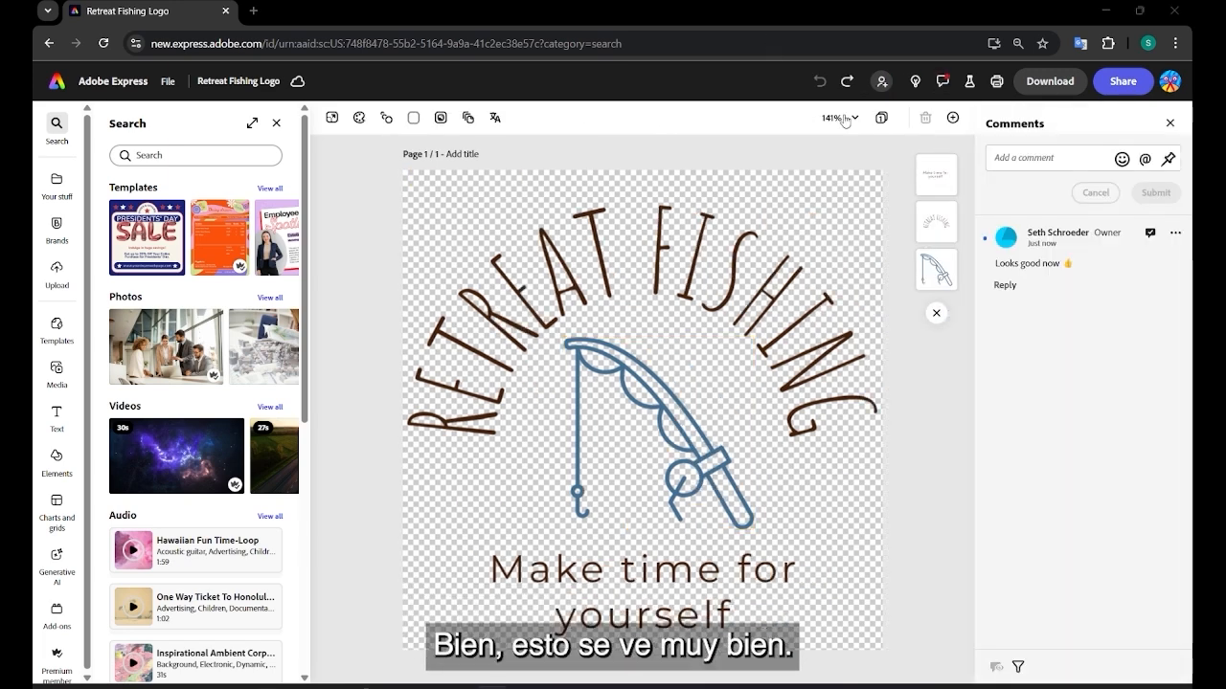
pyautogui.click(1169, 122)
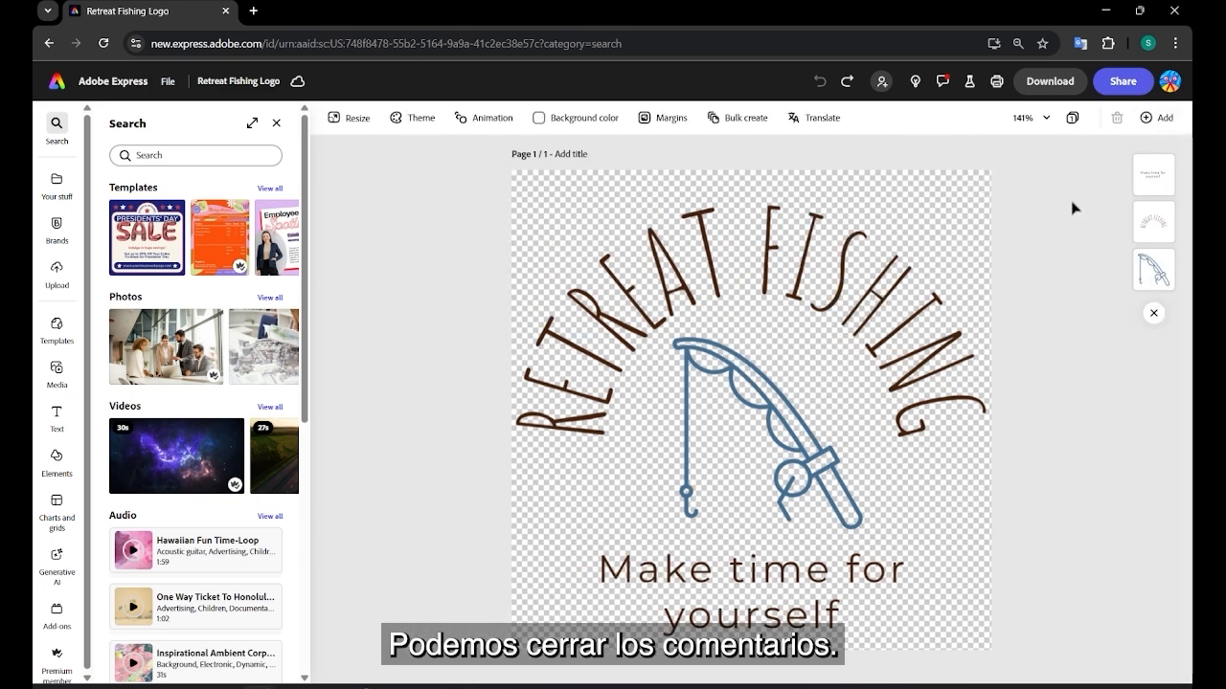
# - Download the logo as a transparent PNG and dismiss the suggested follow-up formats
pyautogui.click(1050, 82)
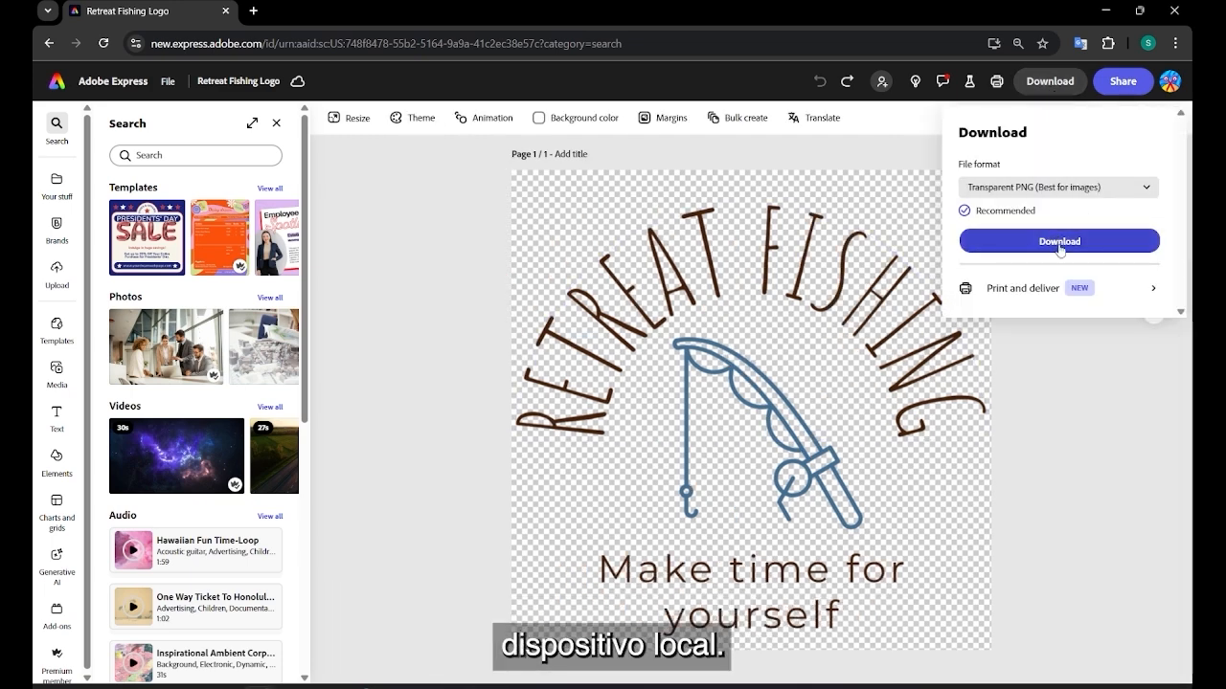
pyautogui.click(1060, 242)
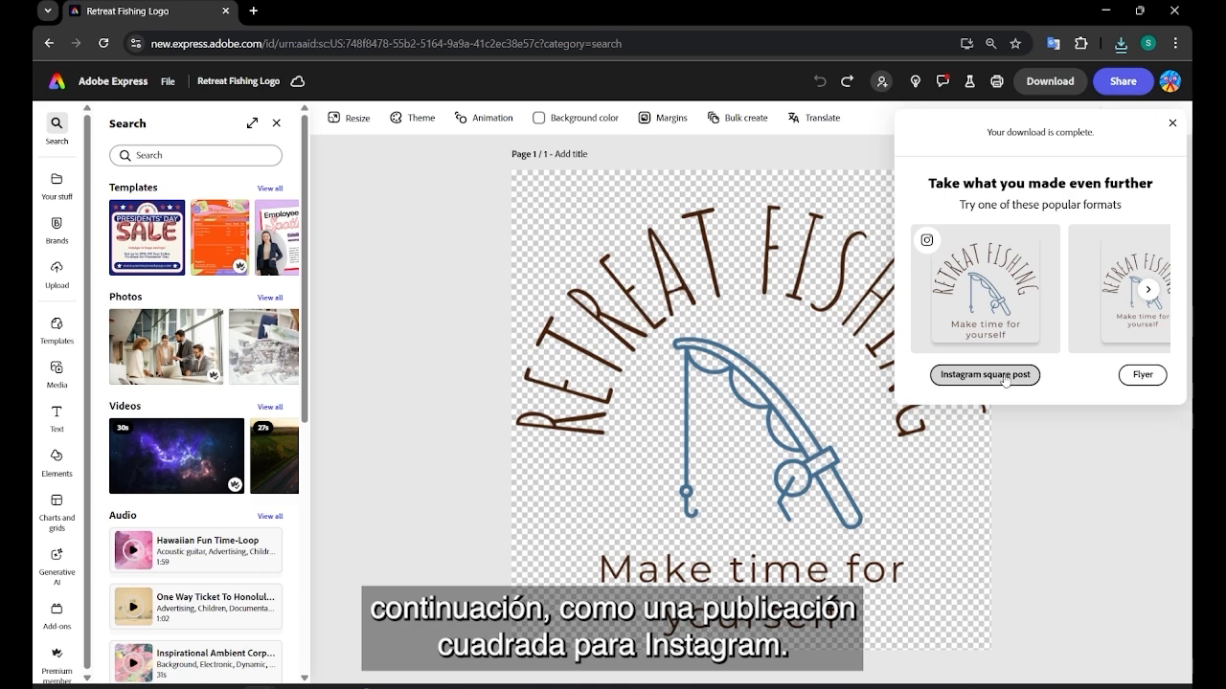
pyautogui.click(437, 230)
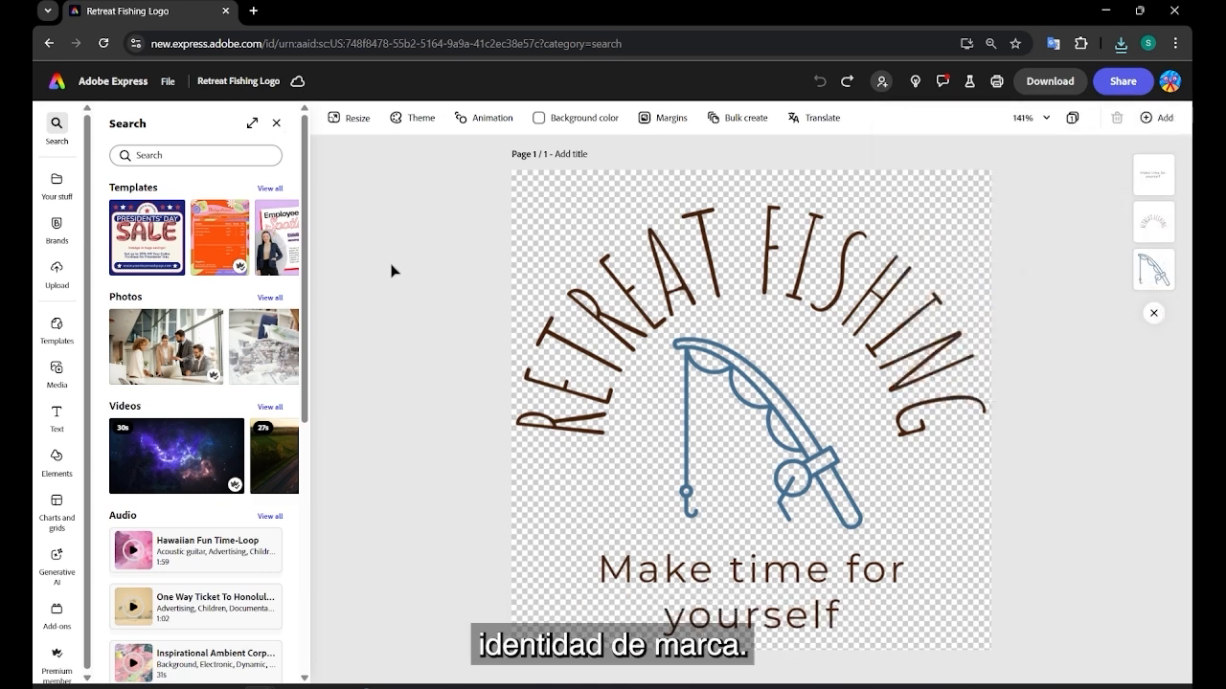
# - Create a new brand named Retreat Fishing in Personal Storage
pyautogui.click(56, 228)
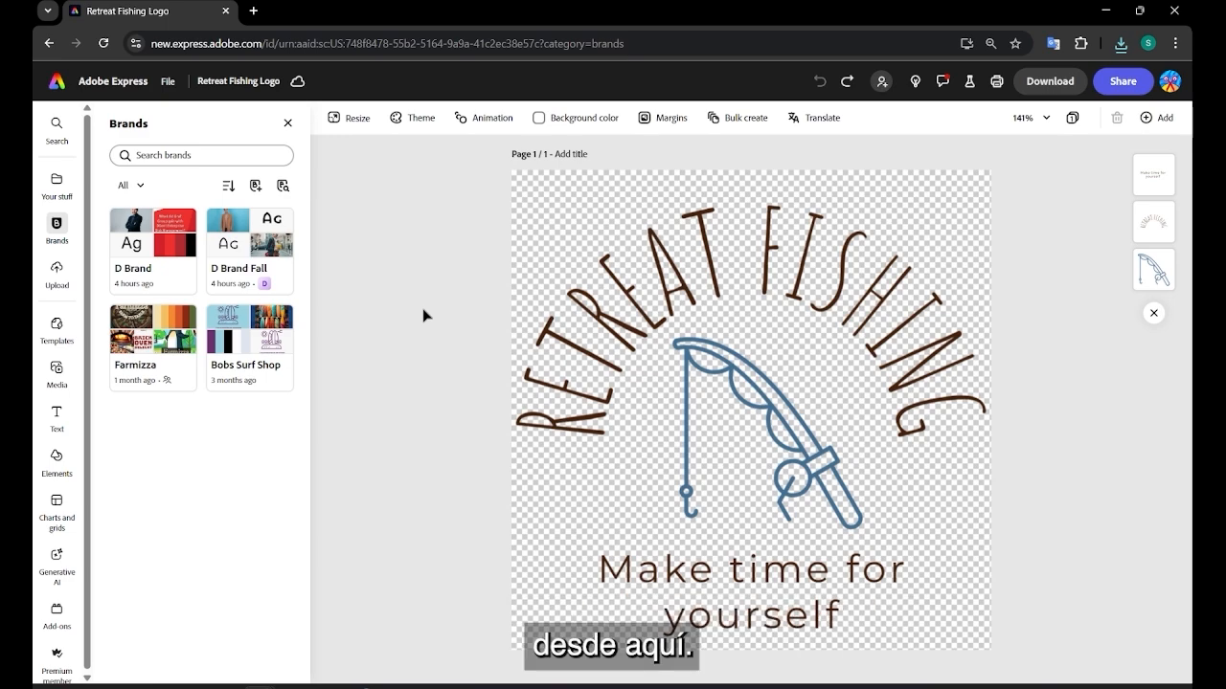
pyautogui.click(256, 186)
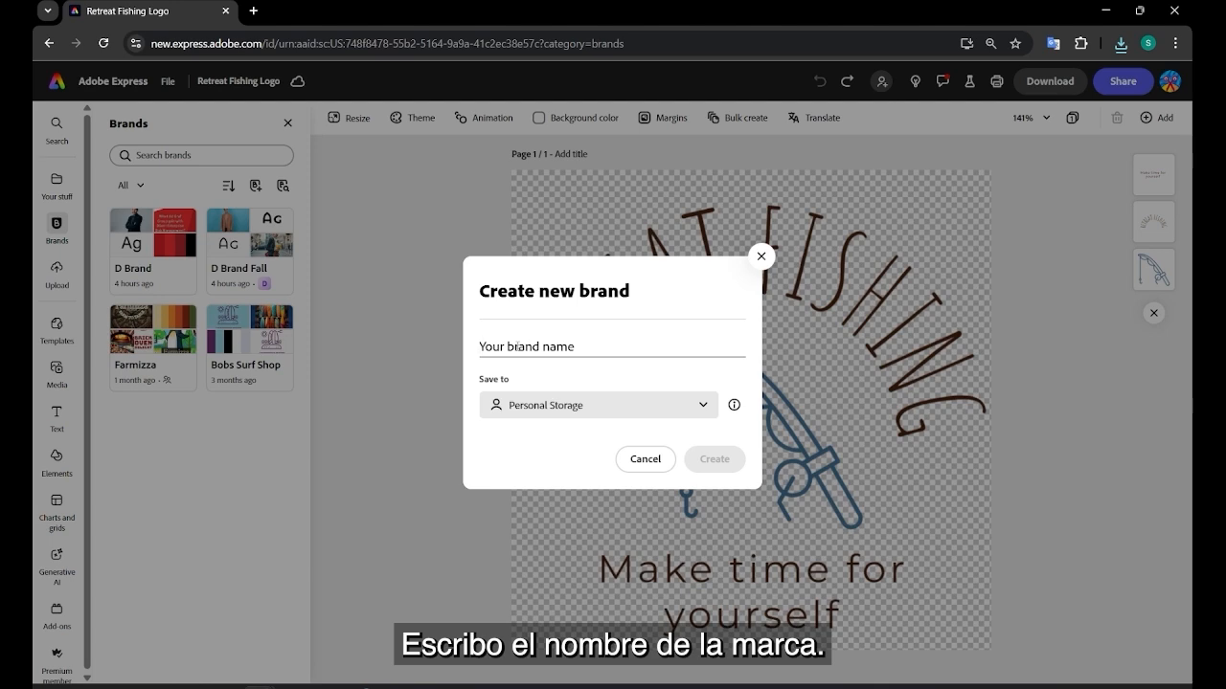
pyautogui.write('Retreat Fishing')
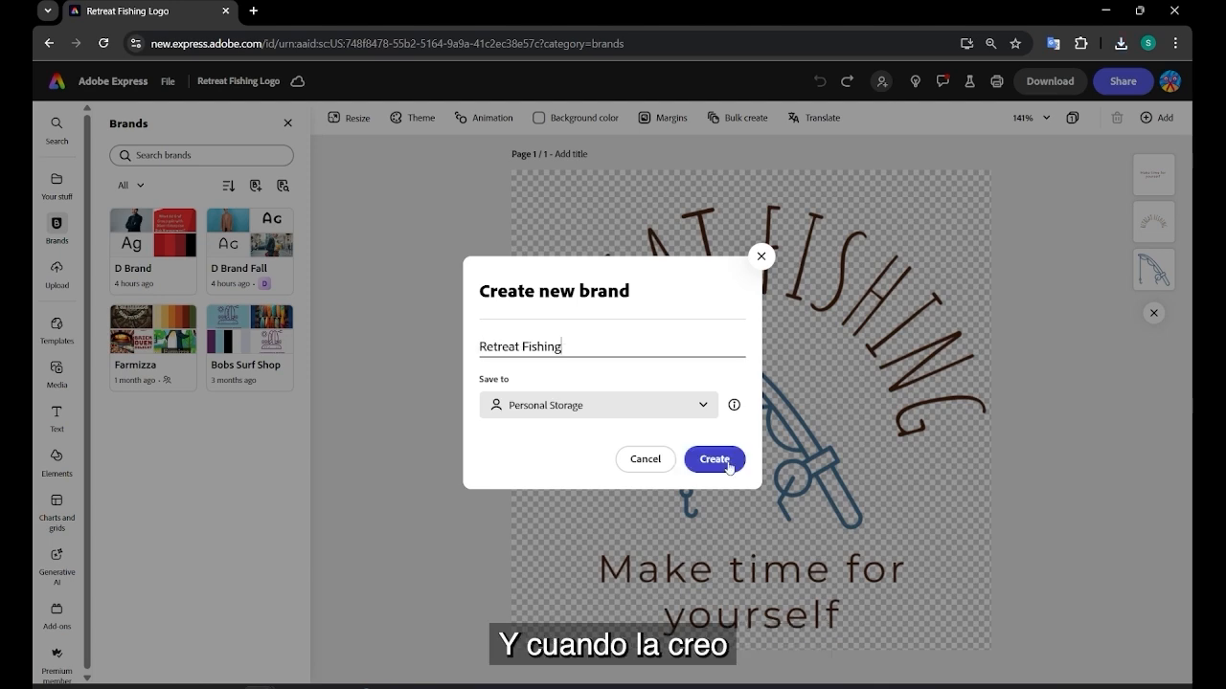
pyautogui.click(714, 460)
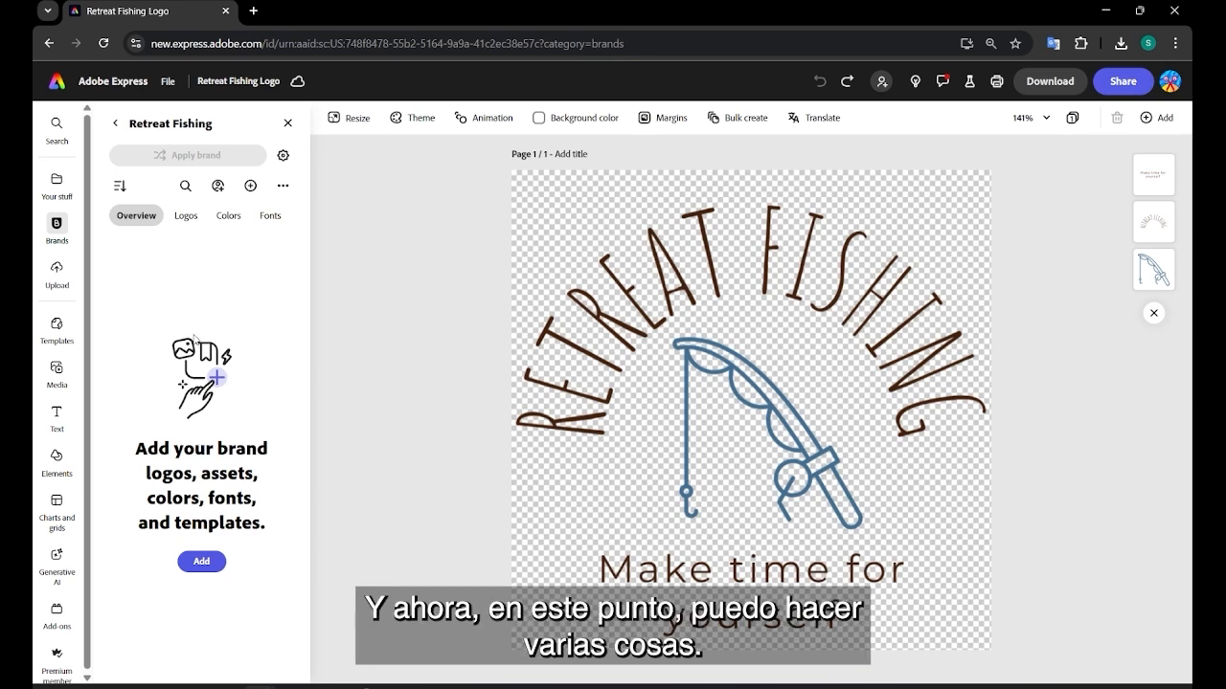
# - Start a new color palette for the Retreat Fishing brand and begin adding its first color
pyautogui.click(230, 219)
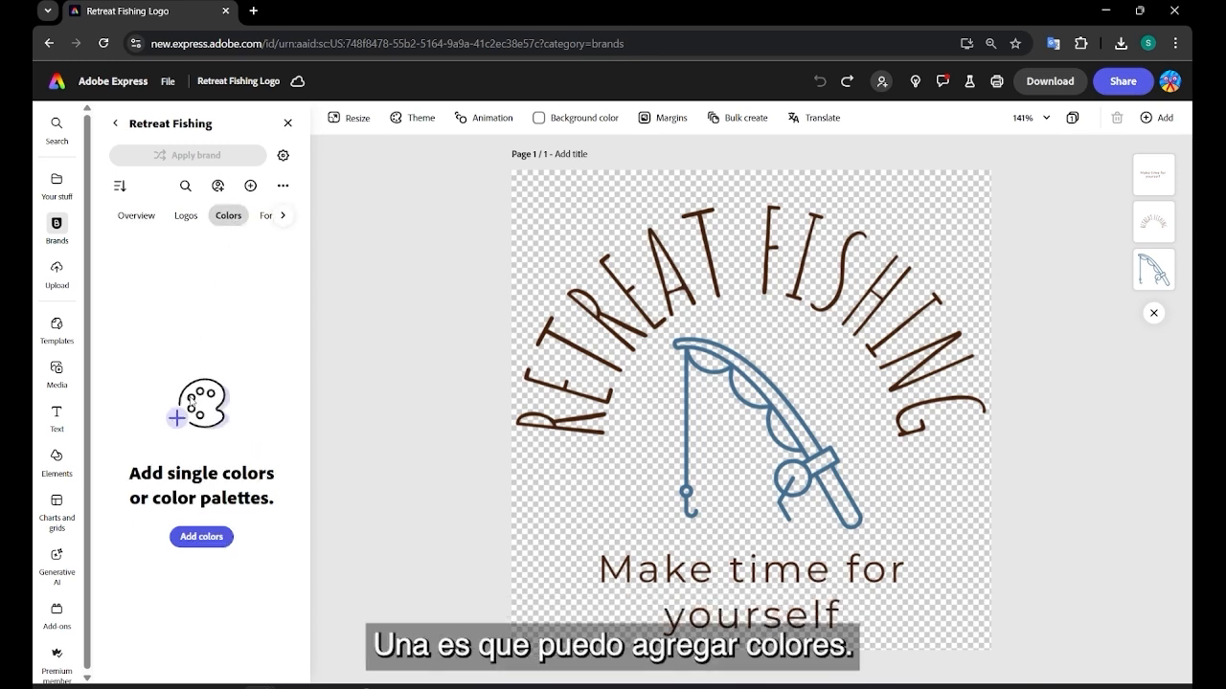
pyautogui.click(202, 537)
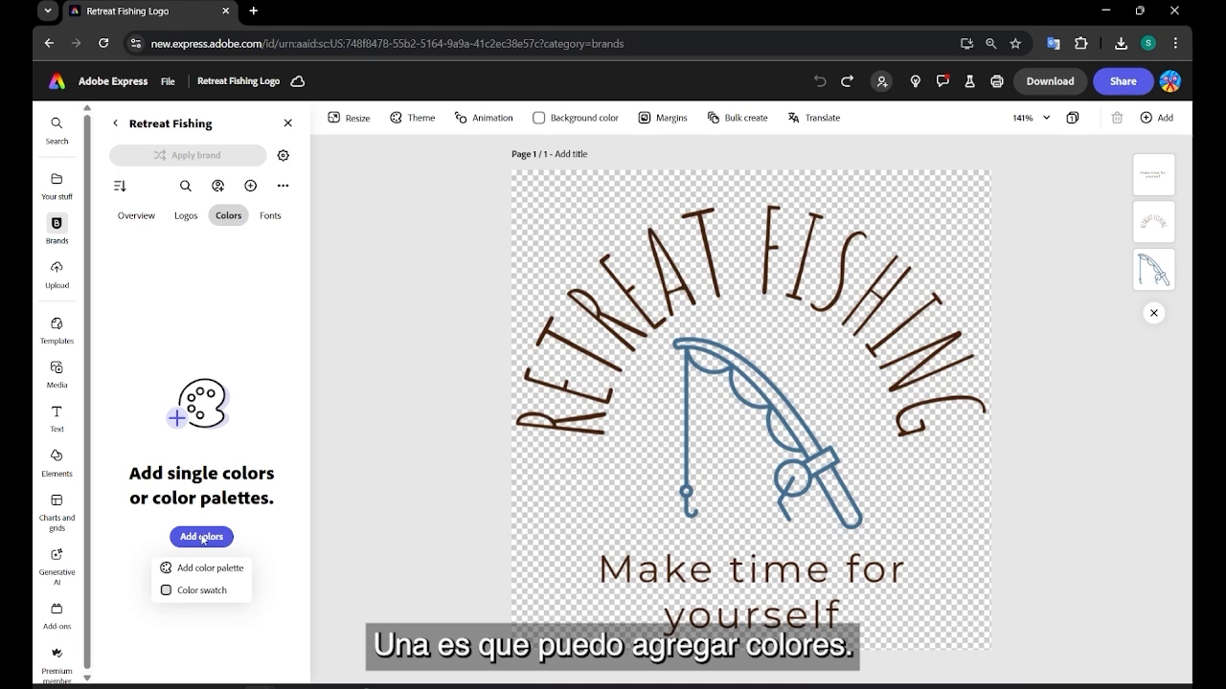
pyautogui.click(208, 568)
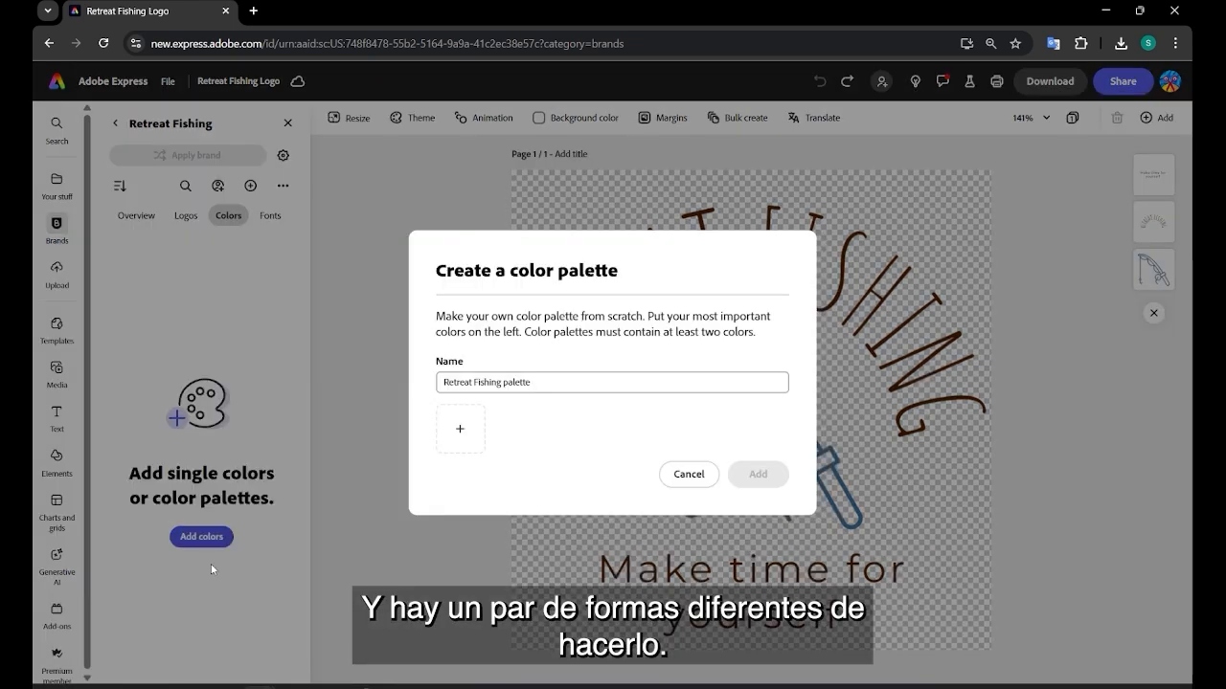
pyautogui.click(456, 430)
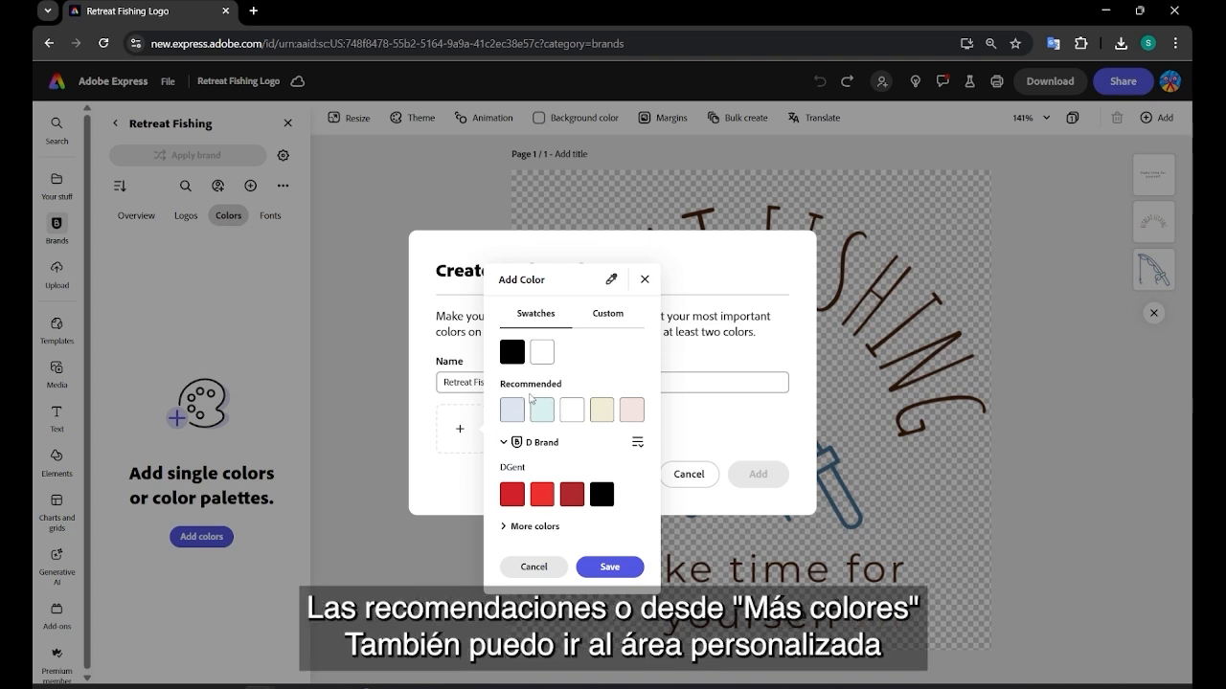
# - Look through the additional swatches, the custom color controls and the color code formats for the palette color
pyautogui.click(525, 526)
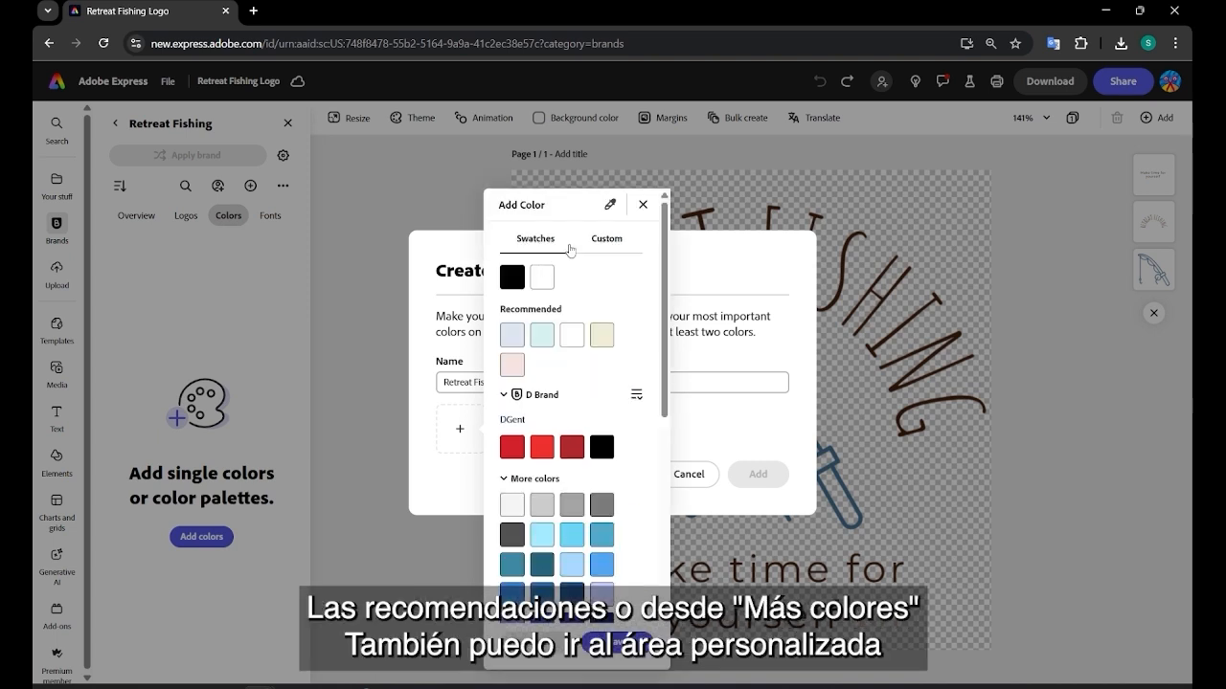
pyautogui.click(613, 235)
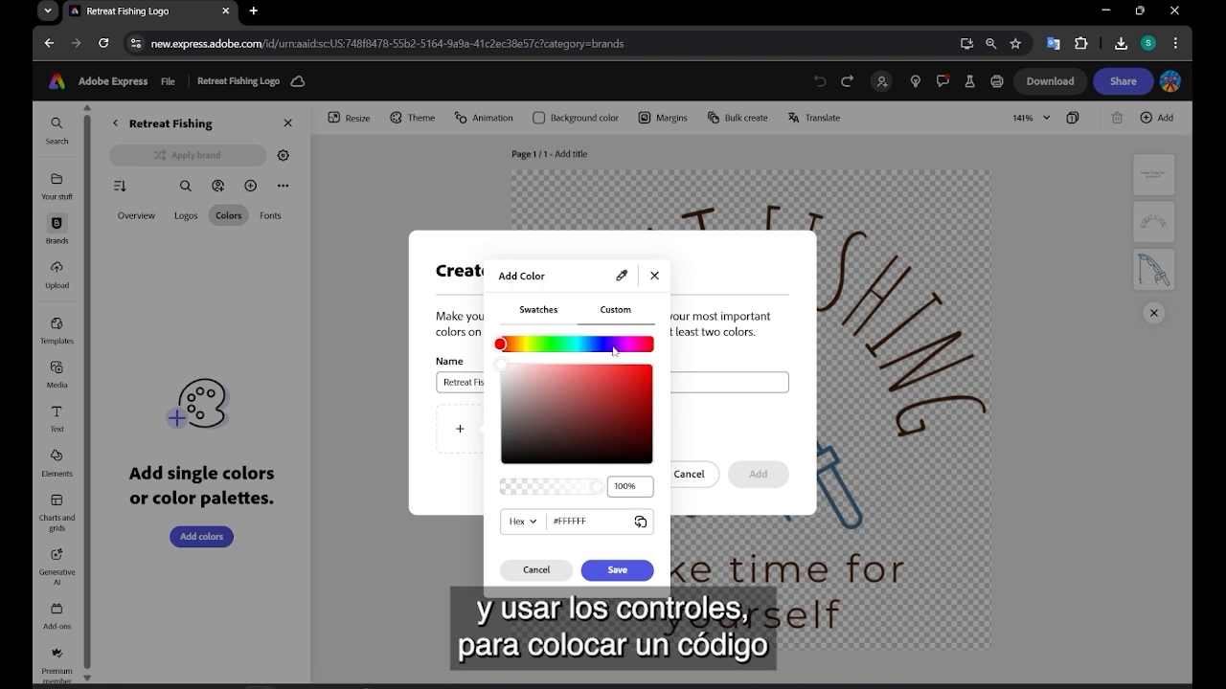
pyautogui.click(529, 525)
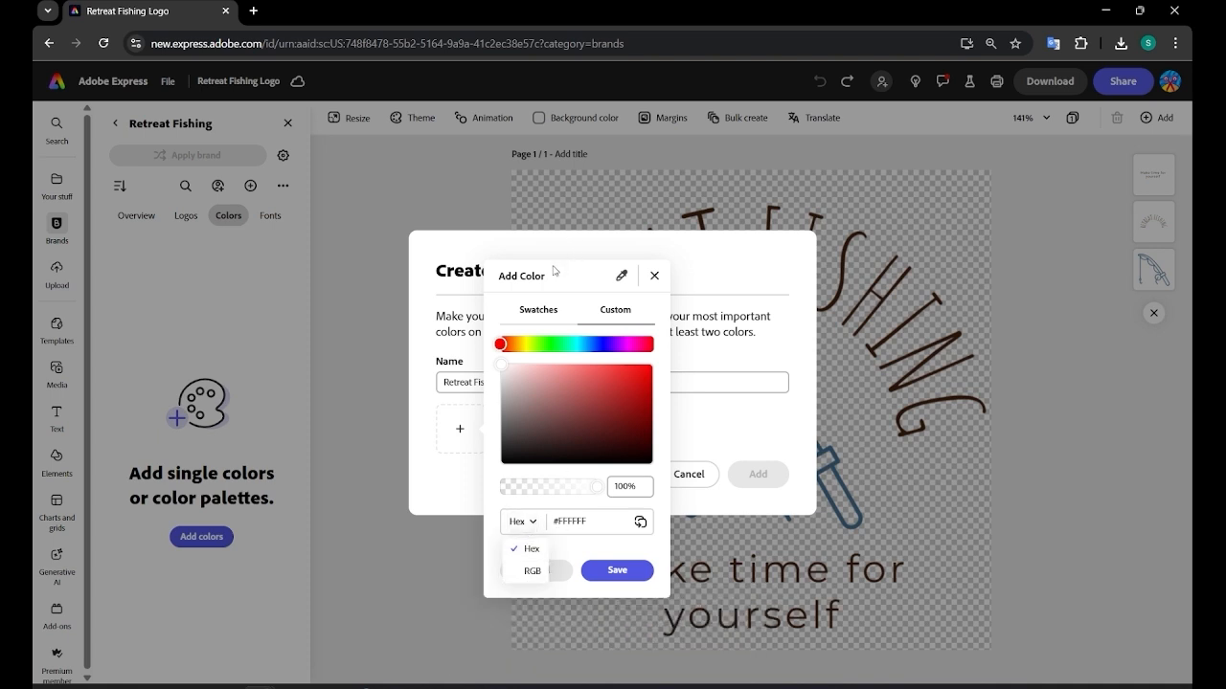
pyautogui.click(544, 306)
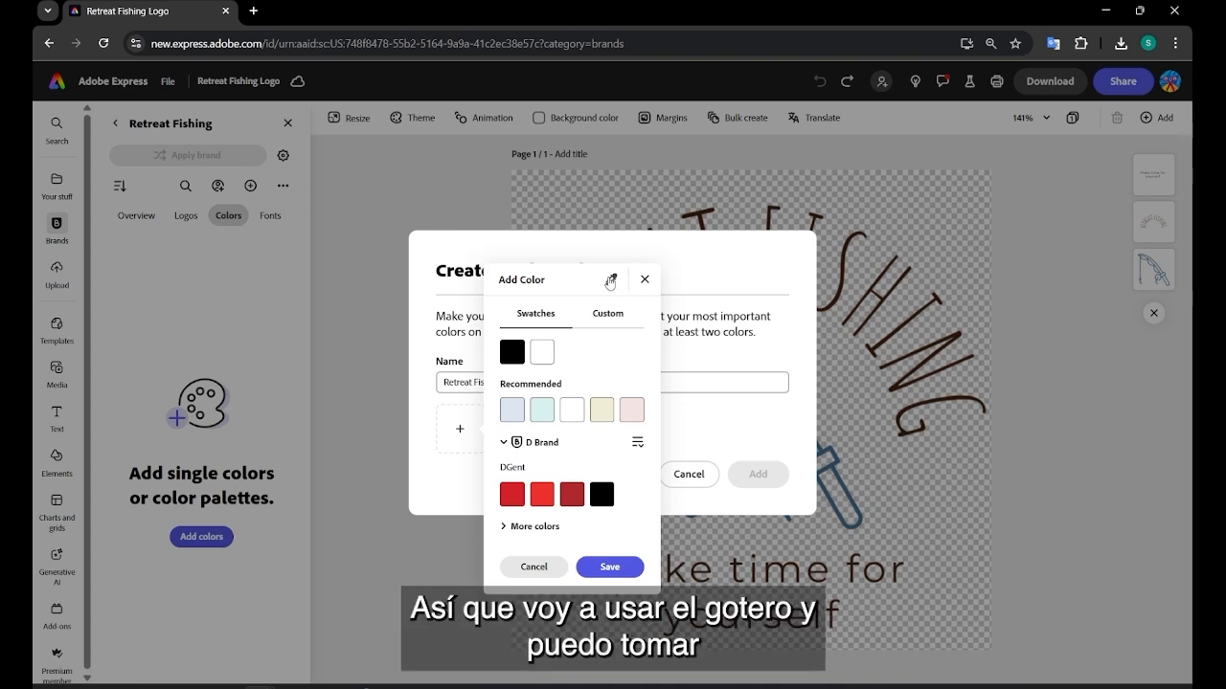
# - Sample the title's brown with the eyedropper and add the palette of brown, blue, pale blue, white and black to the brand
pyautogui.click(610, 280)
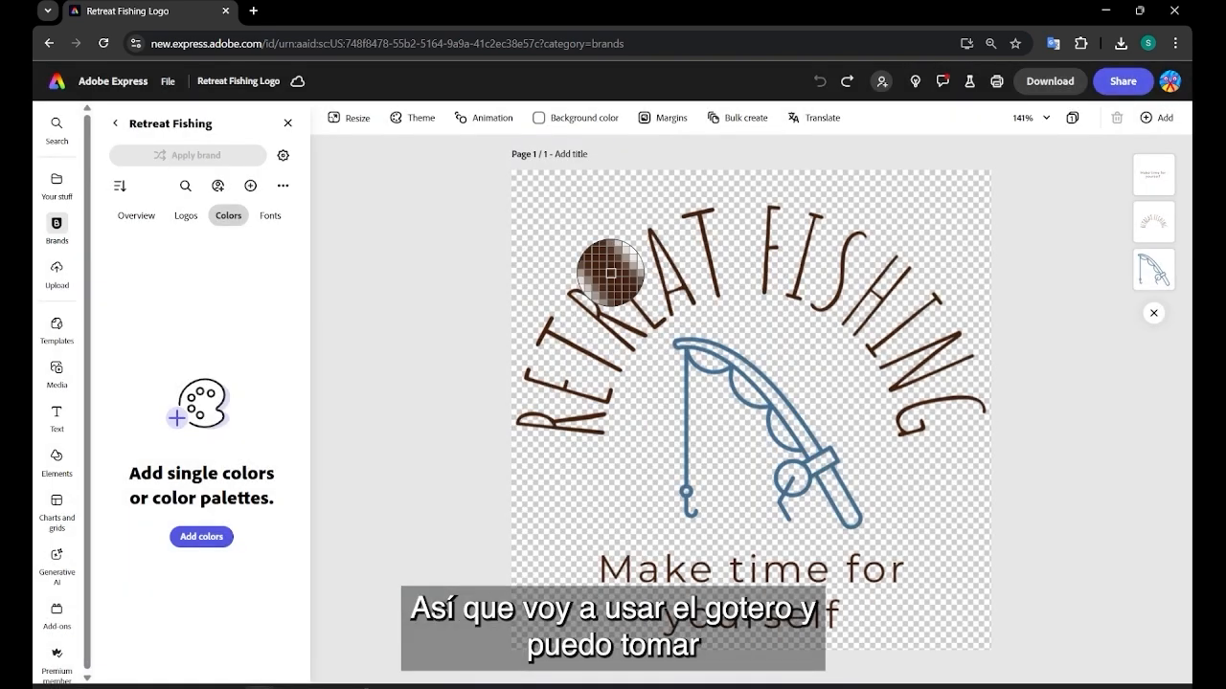
pyautogui.click(611, 273)
pyautogui.click(613, 568)
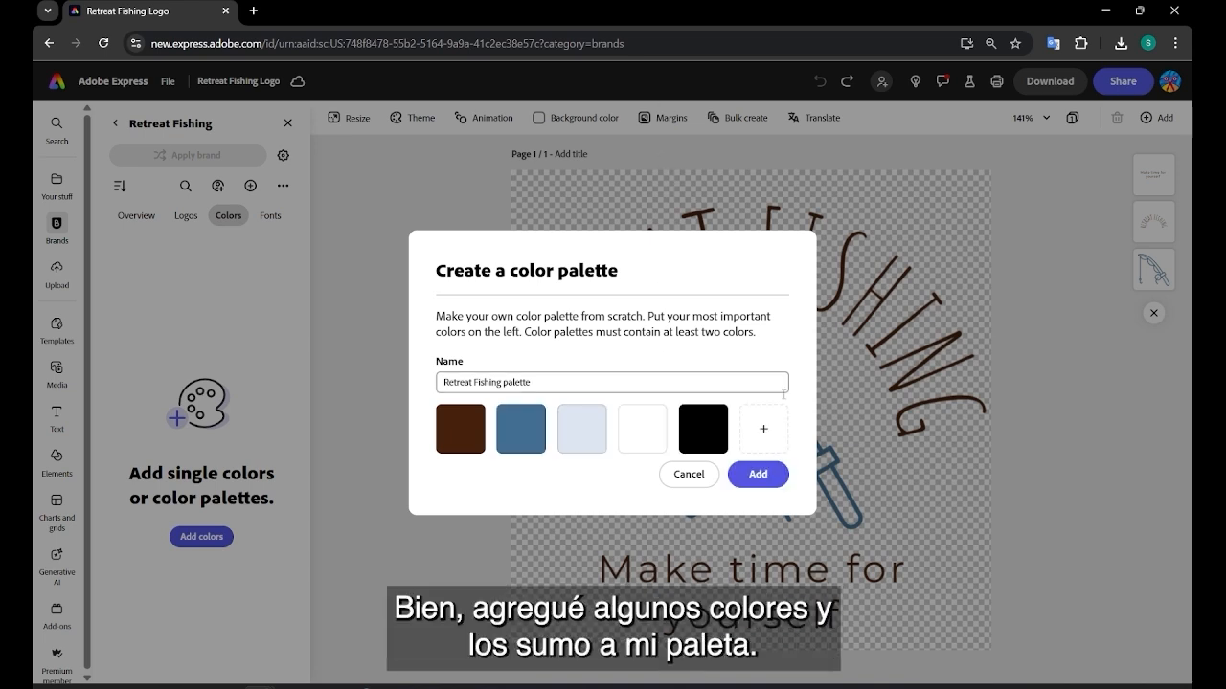
pyautogui.click(758, 474)
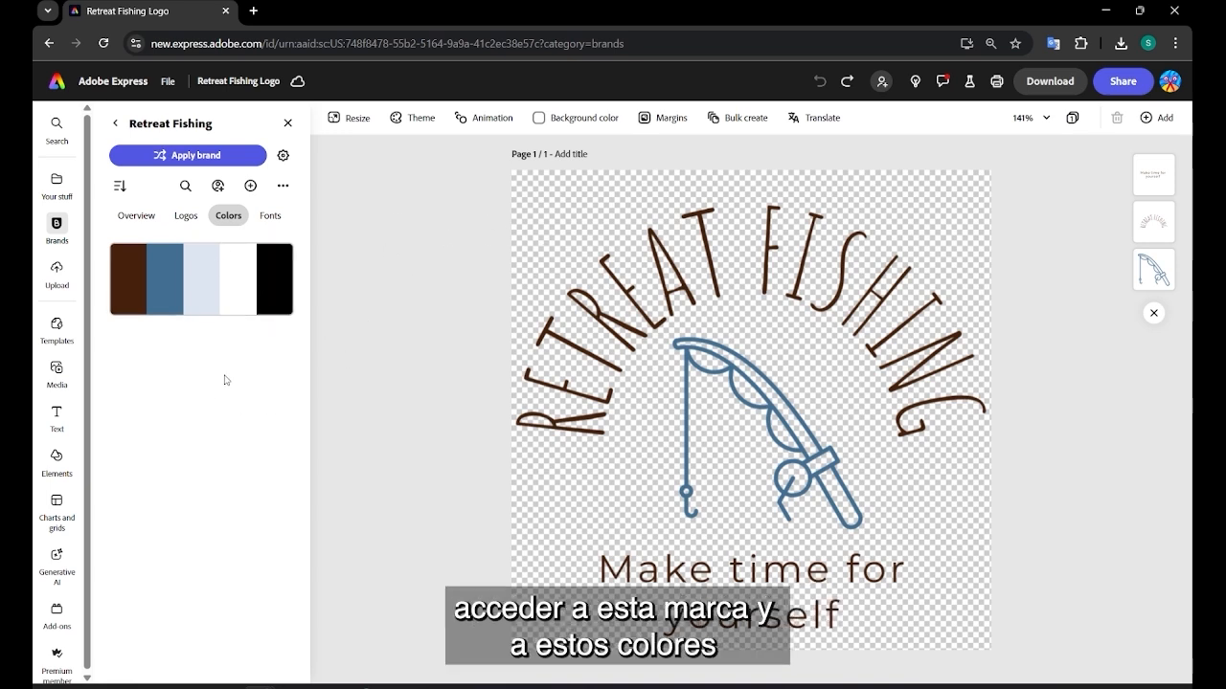
# - Check the Retreat Fishing palette among the page's background color options without changing the background
pyautogui.click(583, 118)
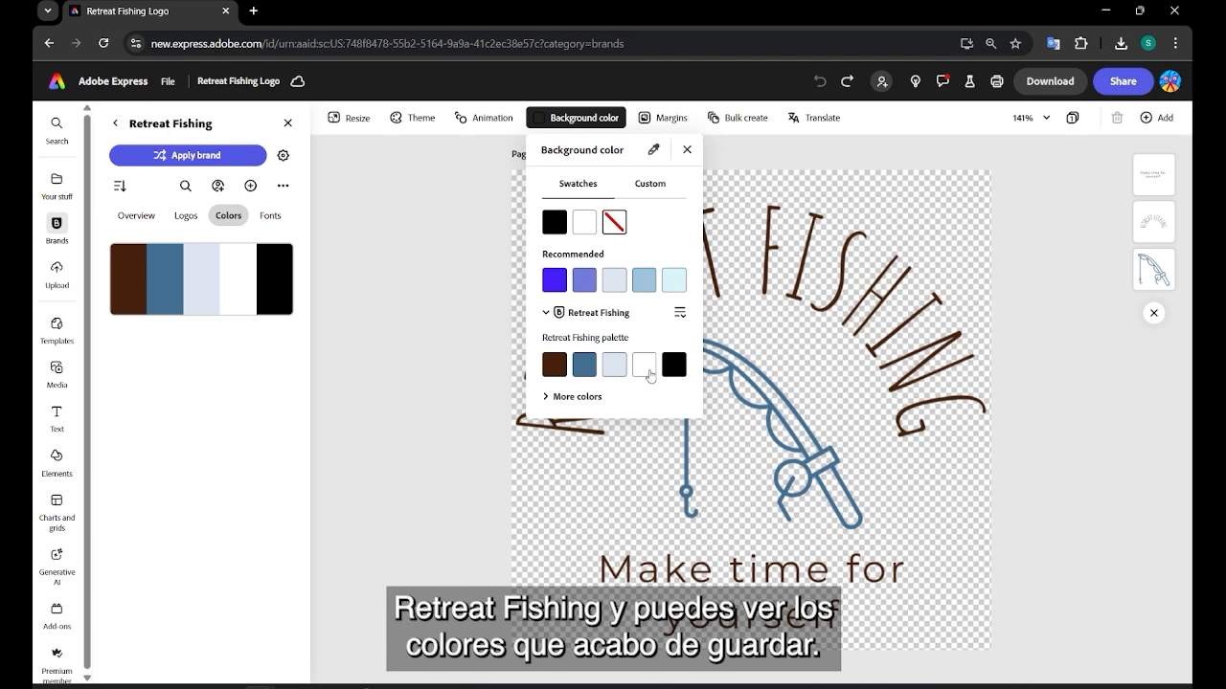
pyautogui.click(416, 294)
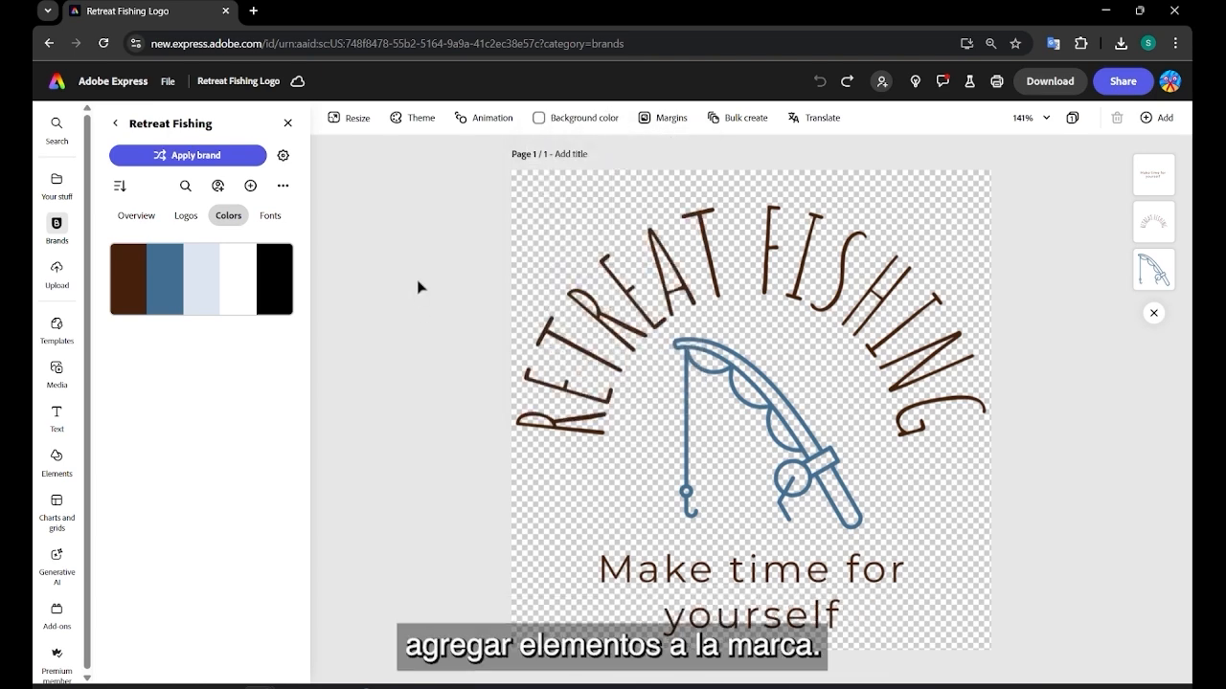
# - Add the arched title's Amatic SC Regular font to the Retreat Fishing brand
pyautogui.click(589, 304)
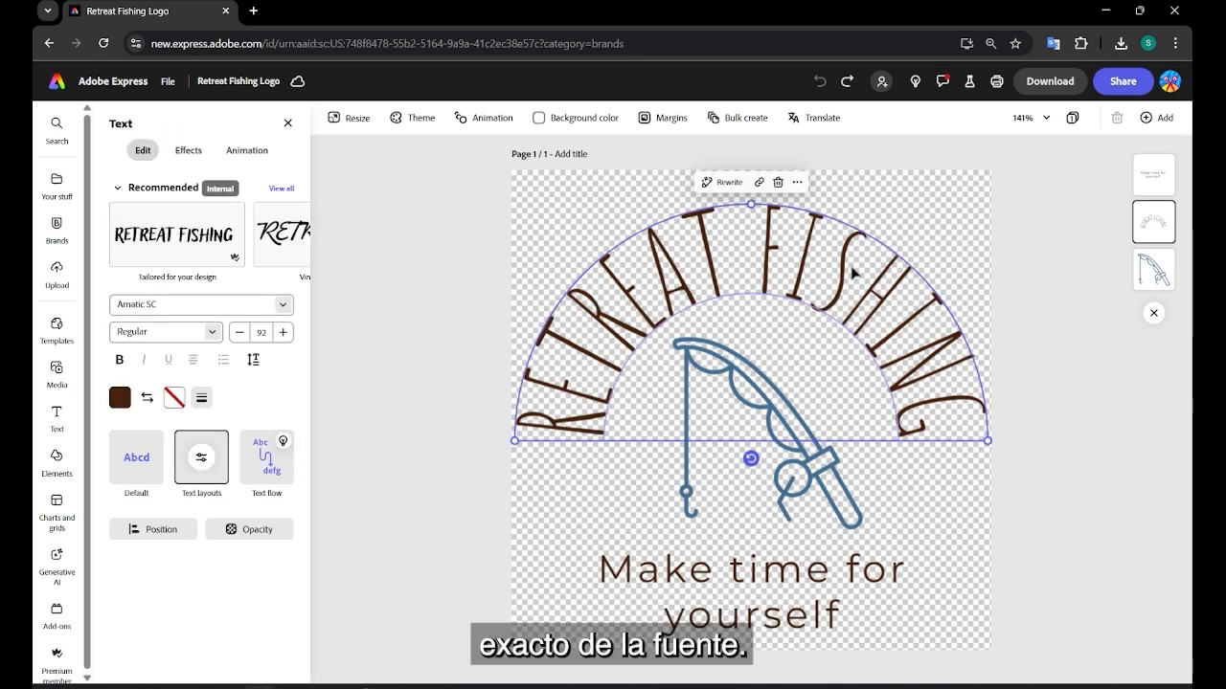
pyautogui.click(282, 306)
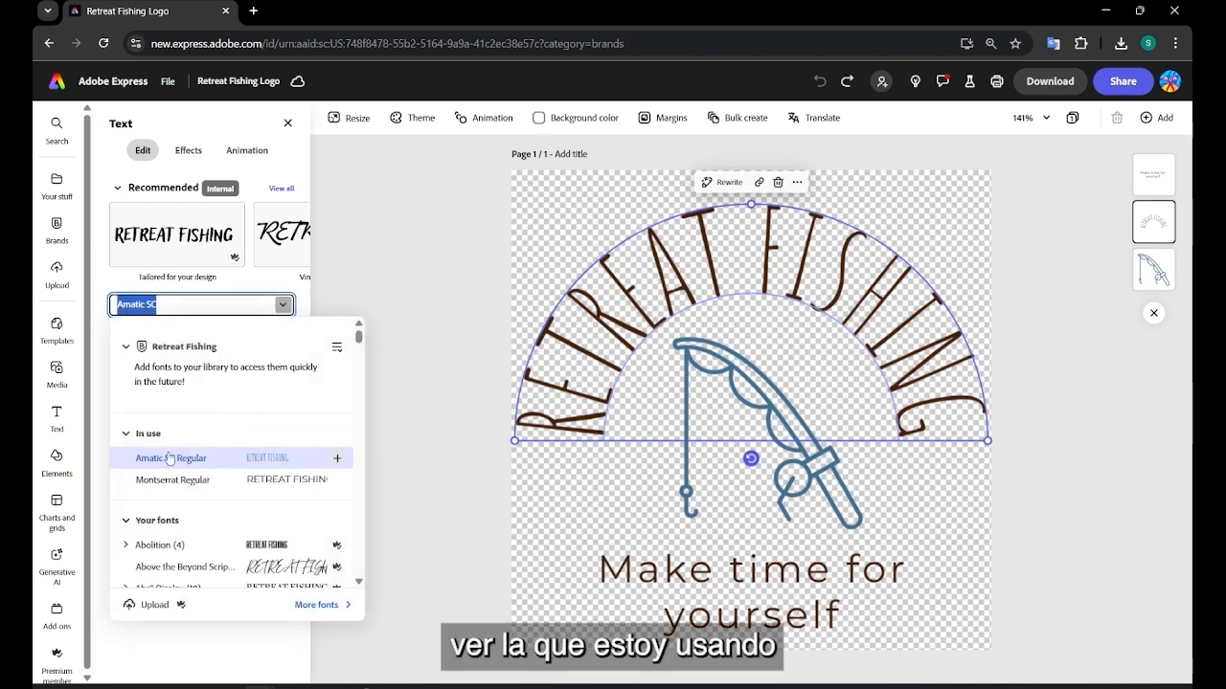
pyautogui.moveTo(337, 461)
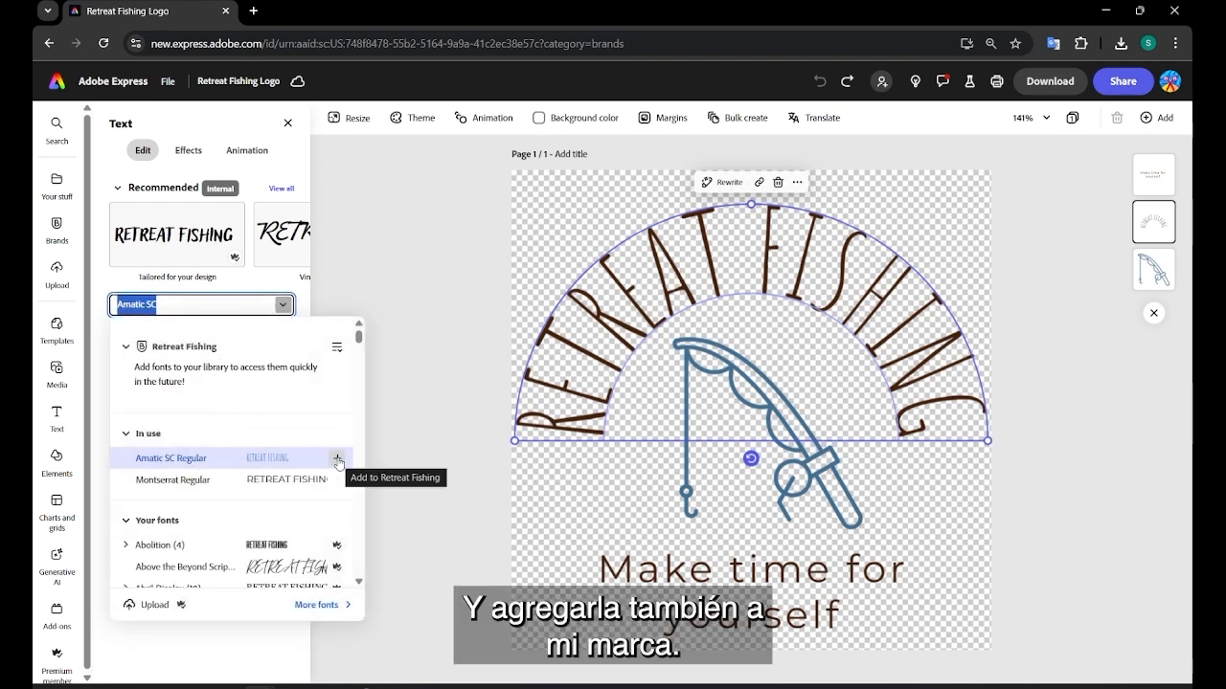
pyautogui.click(337, 461)
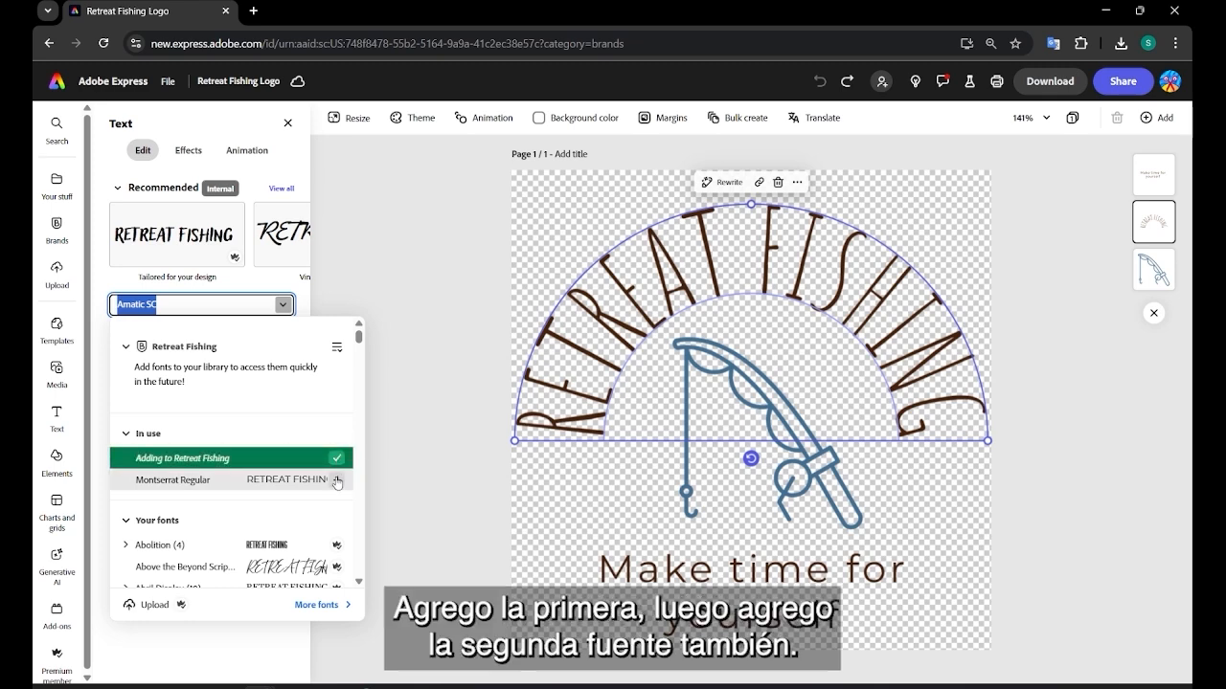
# - Add the Montserrat Regular font to the Retreat Fishing brand and close the font list
pyautogui.click(336, 480)
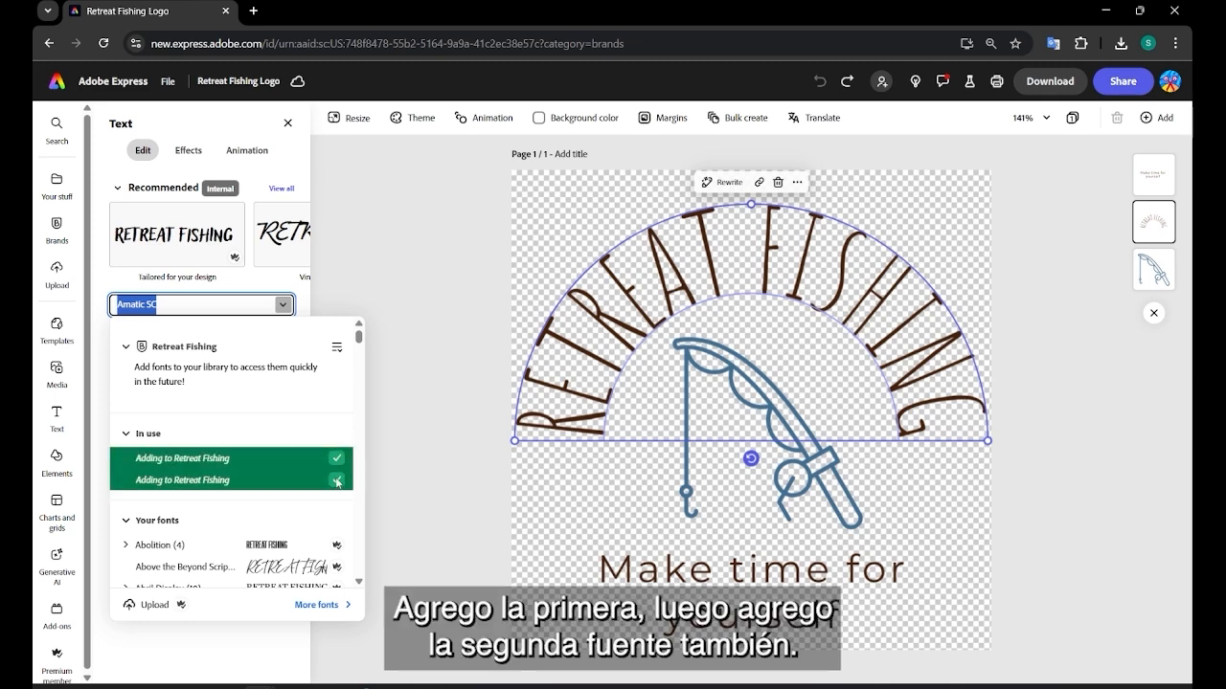
pyautogui.click(460, 220)
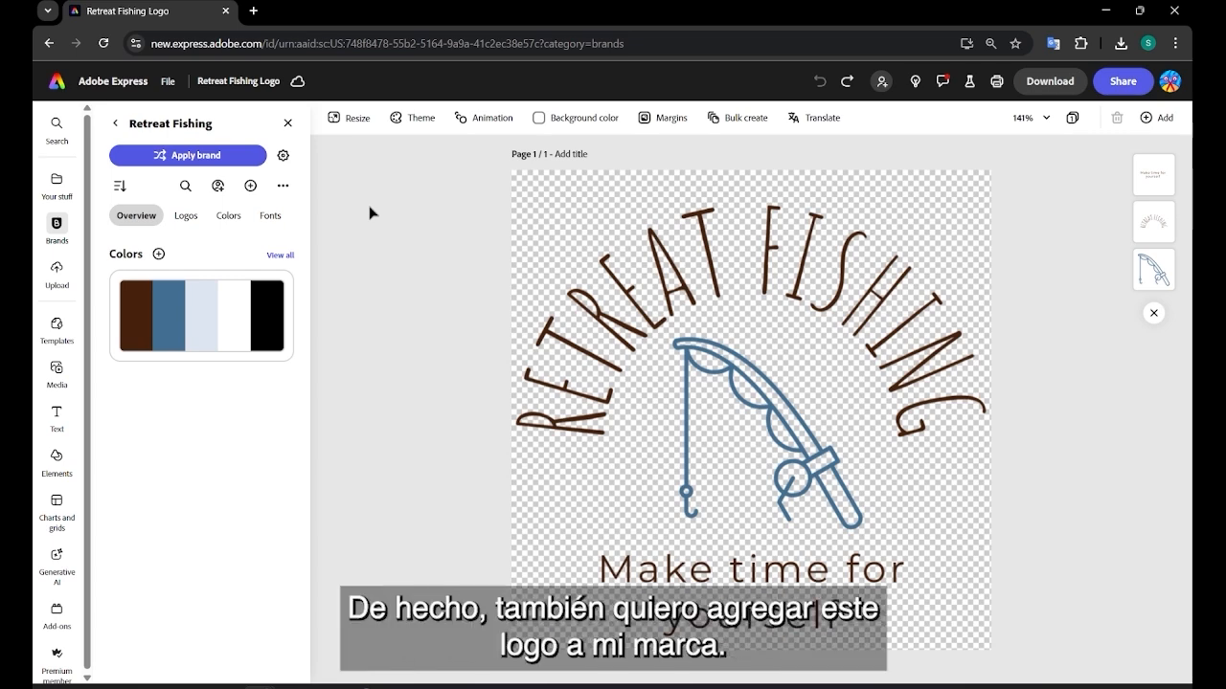
# - Open the Retreat Fishing brand from the brands library and add the Retreat Fishing logo image to it
pyautogui.click(54, 86)
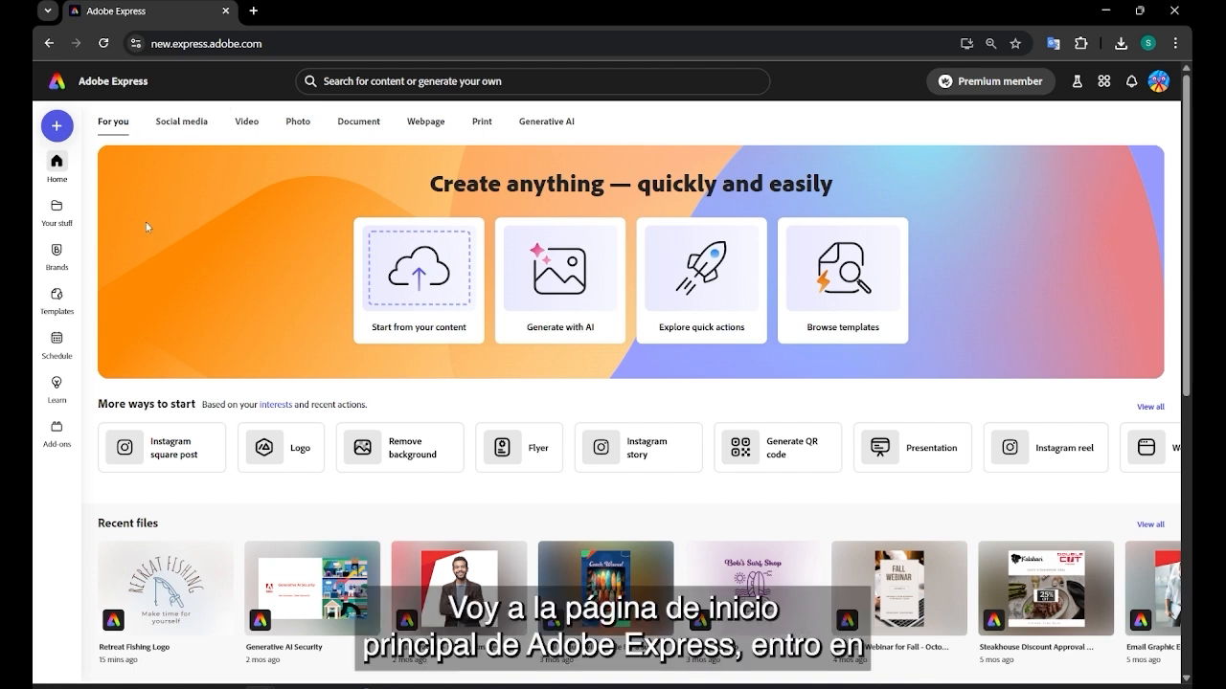
pyautogui.moveTo(62, 263)
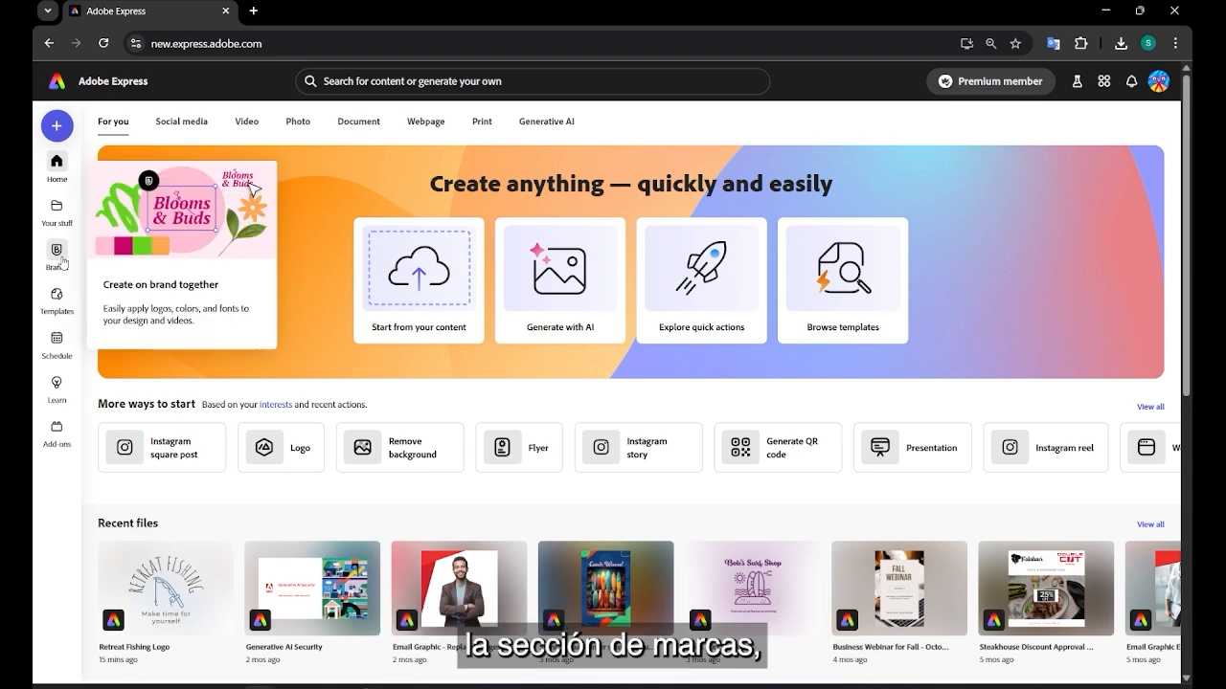
pyautogui.click(61, 263)
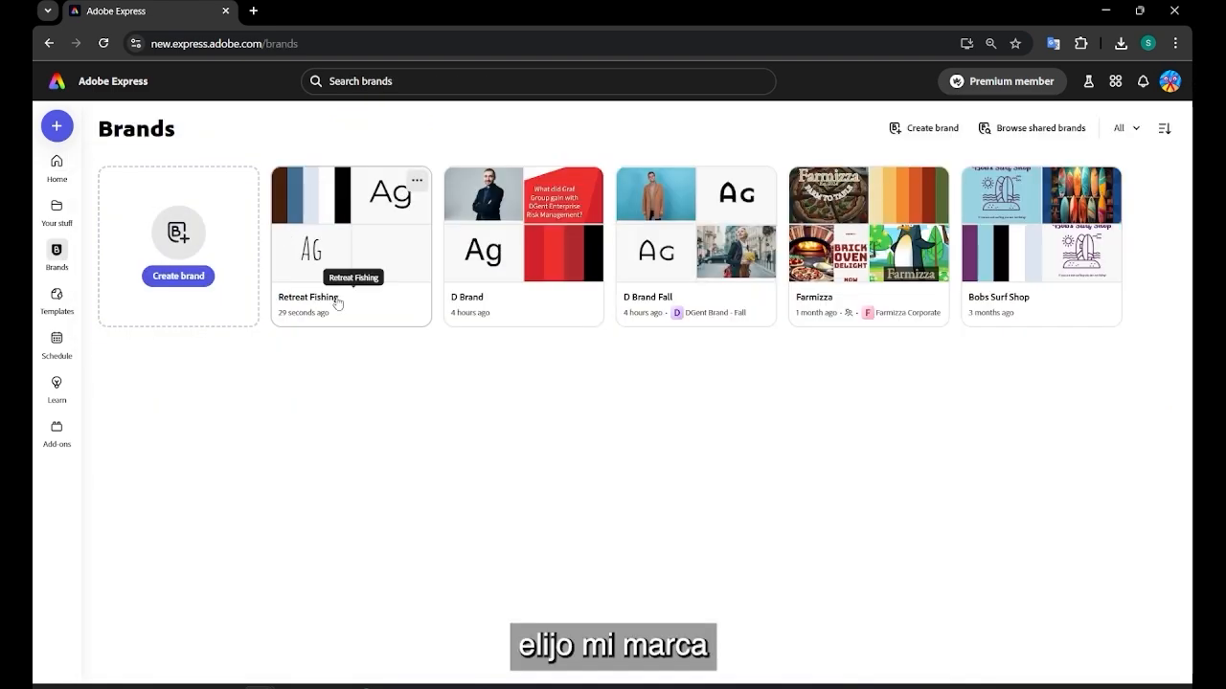
pyautogui.click(334, 292)
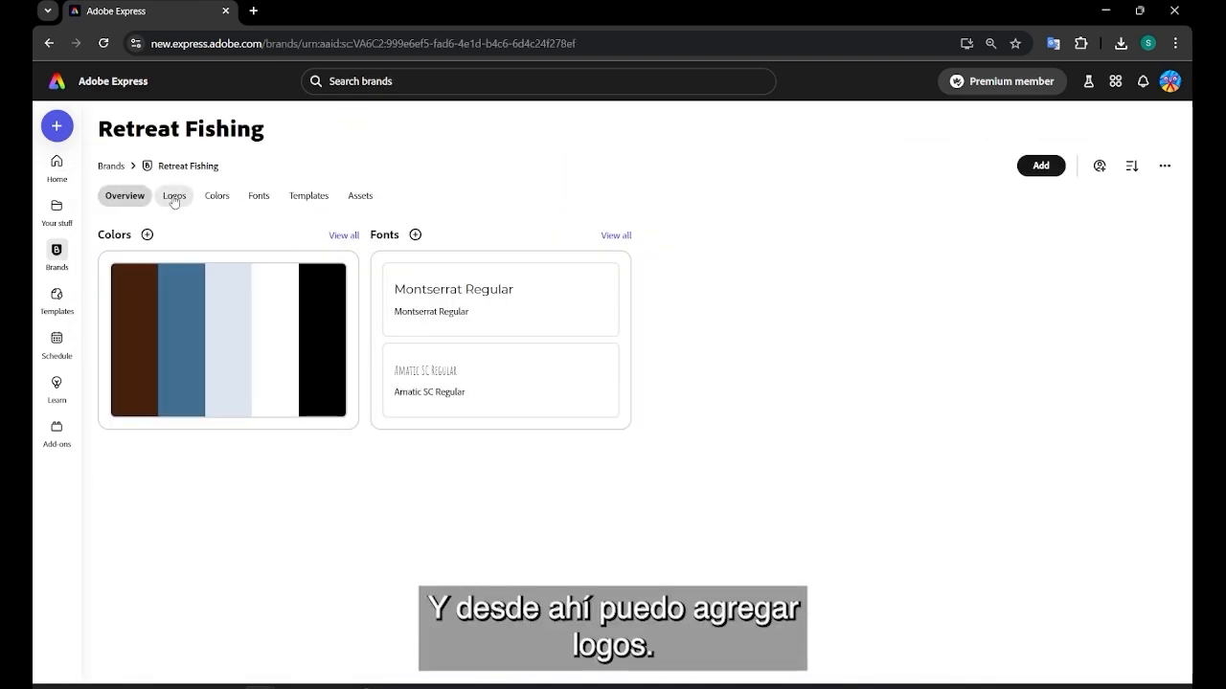
pyautogui.click(1051, 173)
pyautogui.click(1049, 198)
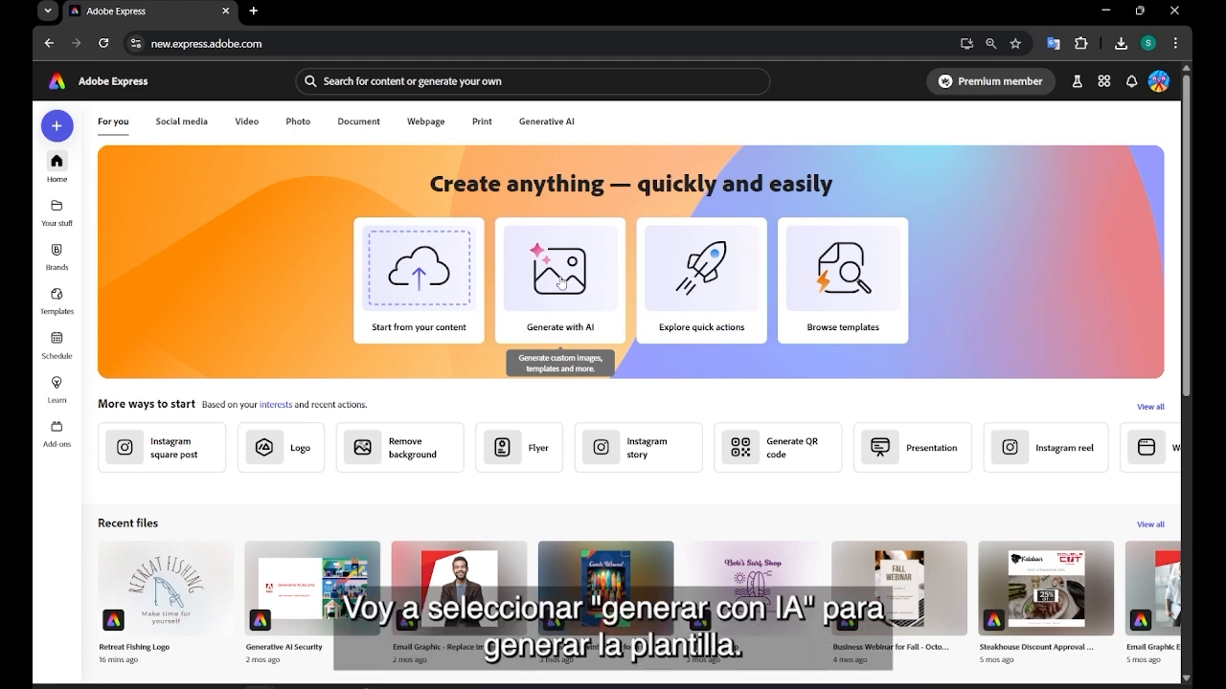
# - Generate Facebook post templates with AI from "First day of fishing on us when you buy a new fishing rod." and a fishing rod photo
pyautogui.click(555, 288)
pyautogui.click(918, 360)
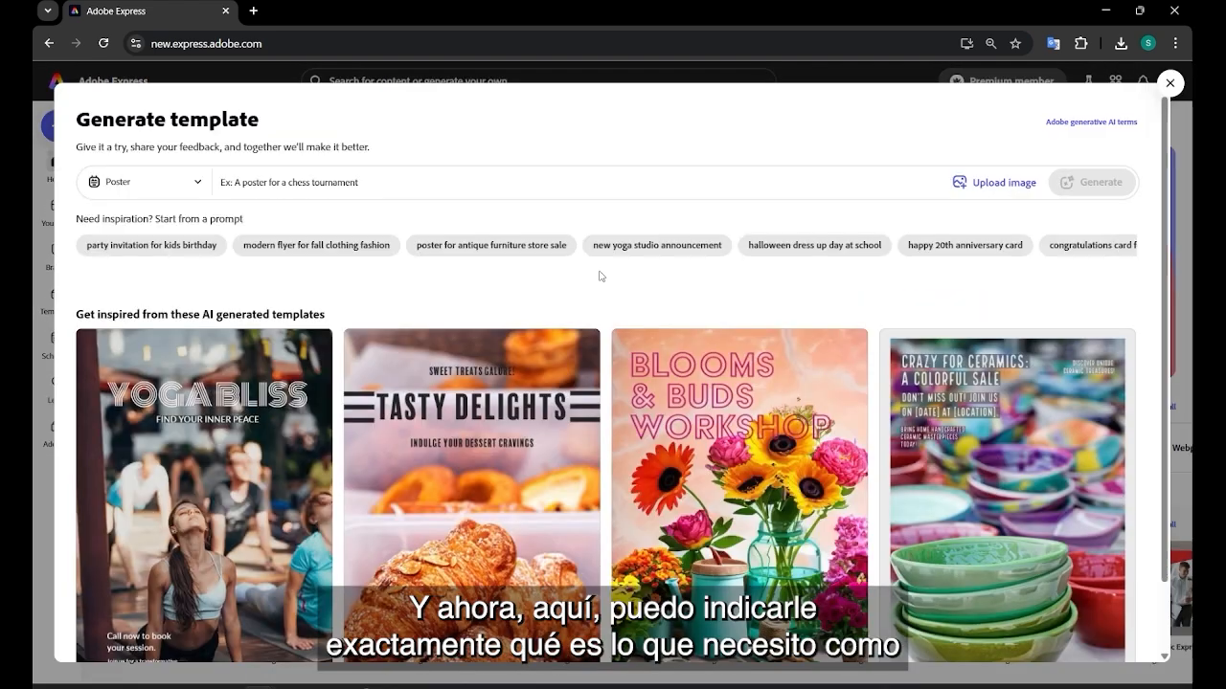
pyautogui.click(263, 180)
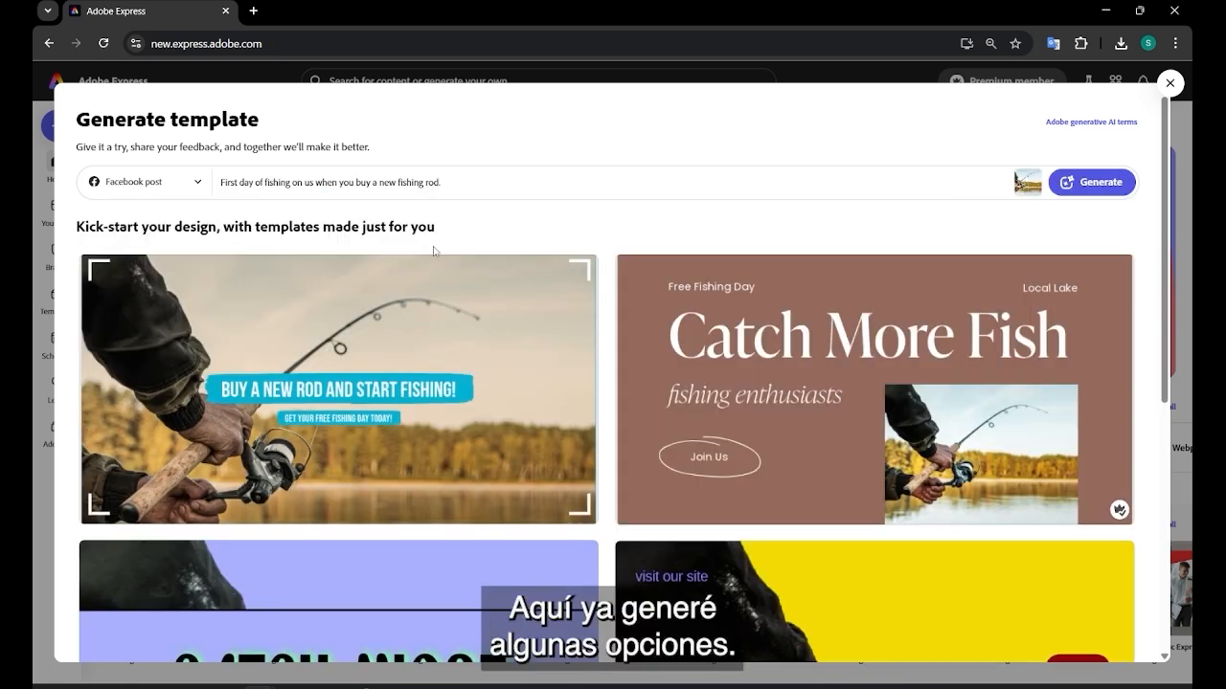
# - Look over the format options and generated templates, and open the "Buy a new rod and start fishing!" design for editing
pyautogui.click(177, 188)
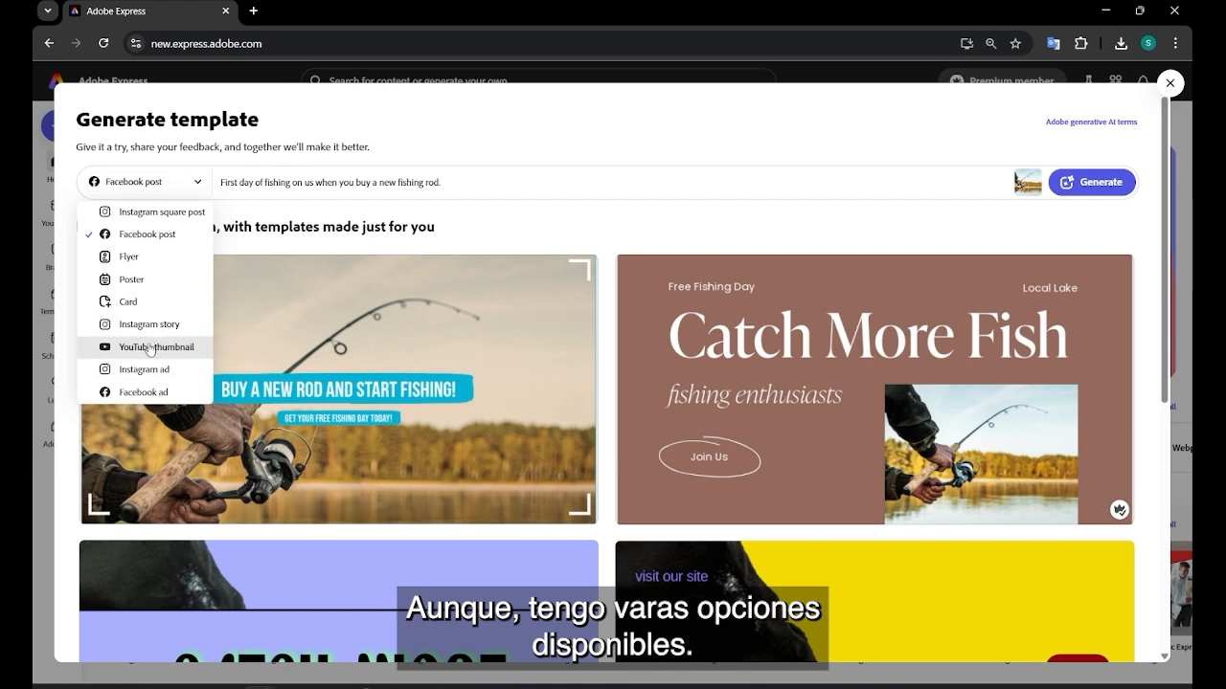
pyautogui.click(463, 144)
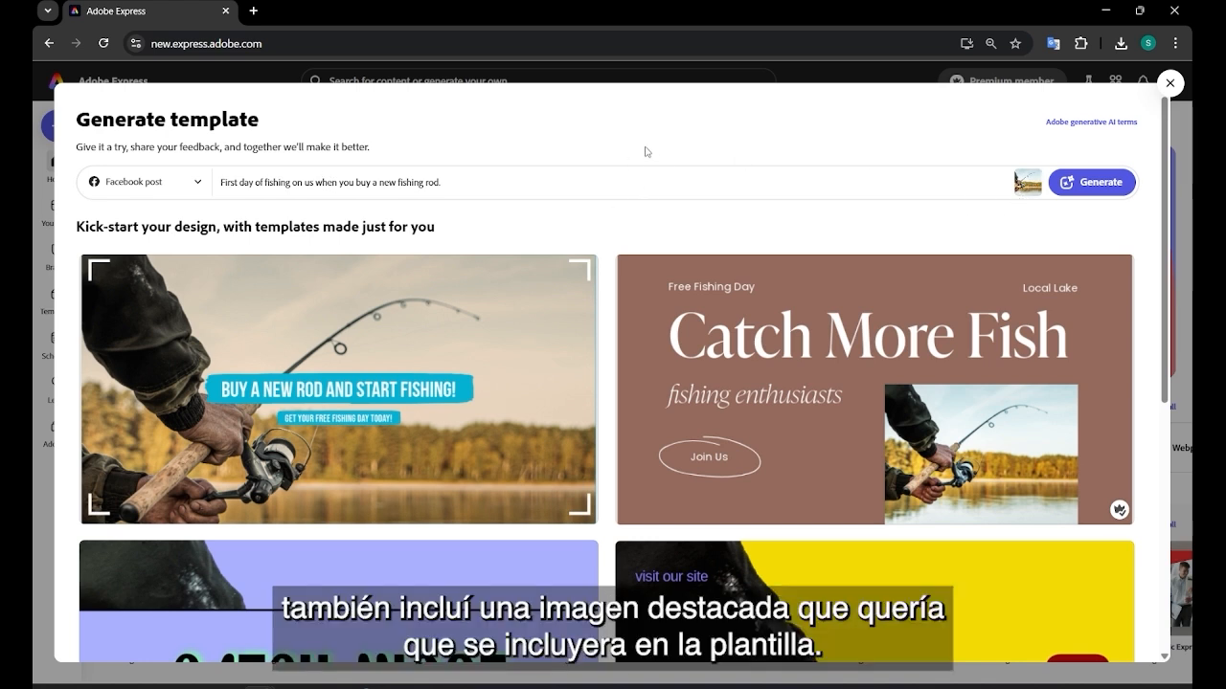
pyautogui.moveTo(374, 443)
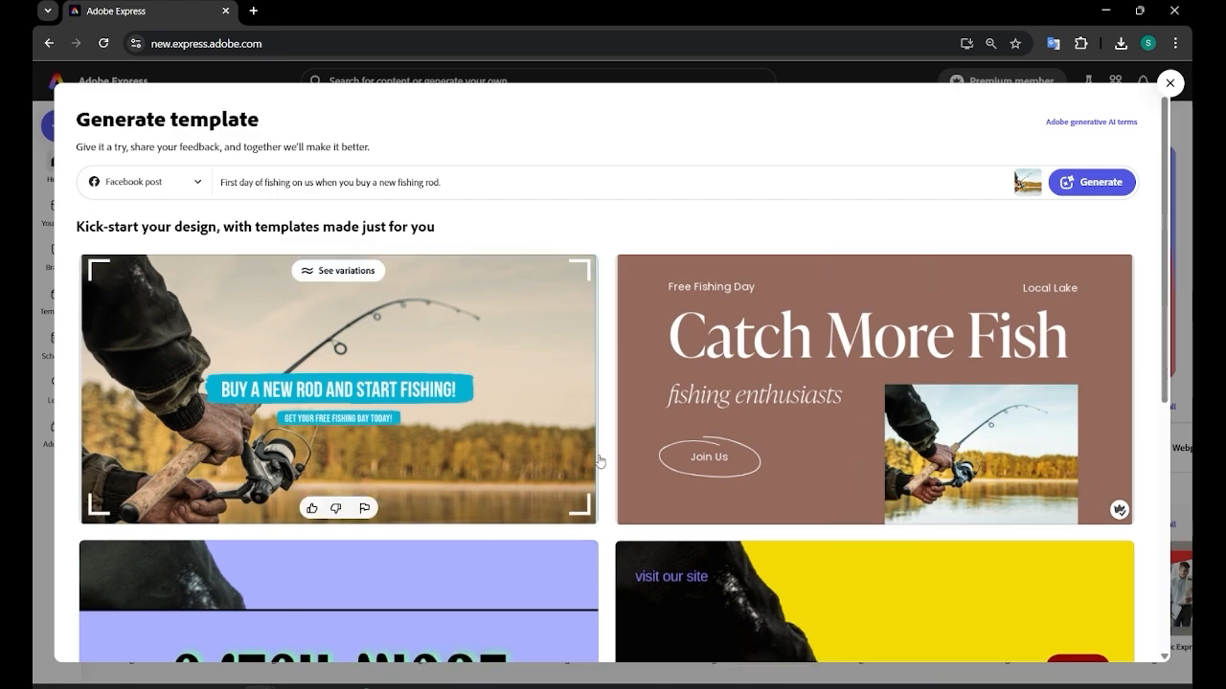
pyautogui.scroll(-2, 617, 352)
pyautogui.scroll(2, 539, 322)
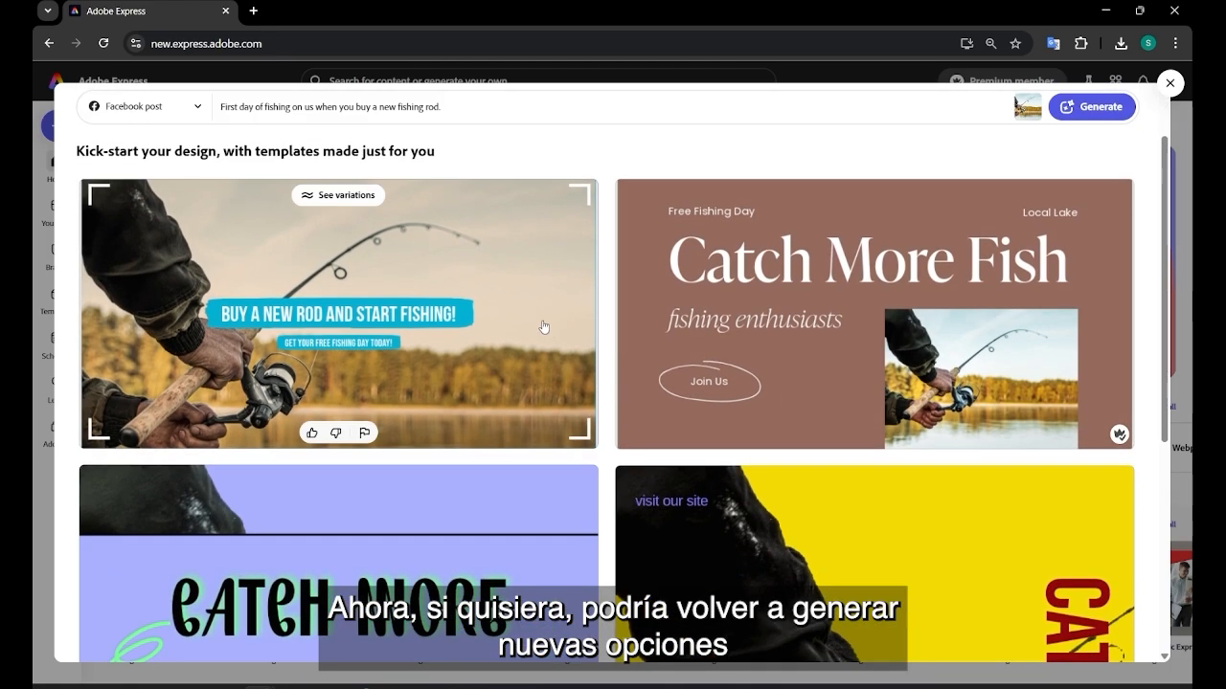
pyautogui.scroll(-5, 468, 210)
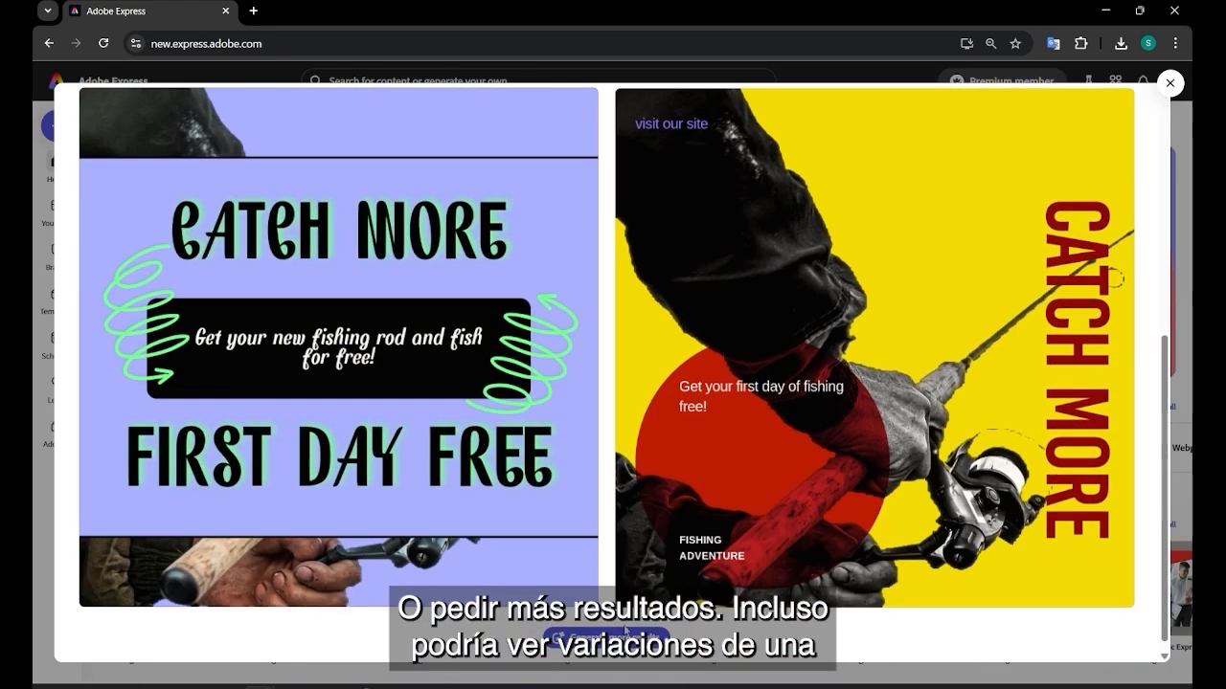
pyautogui.scroll(5, 334, 278)
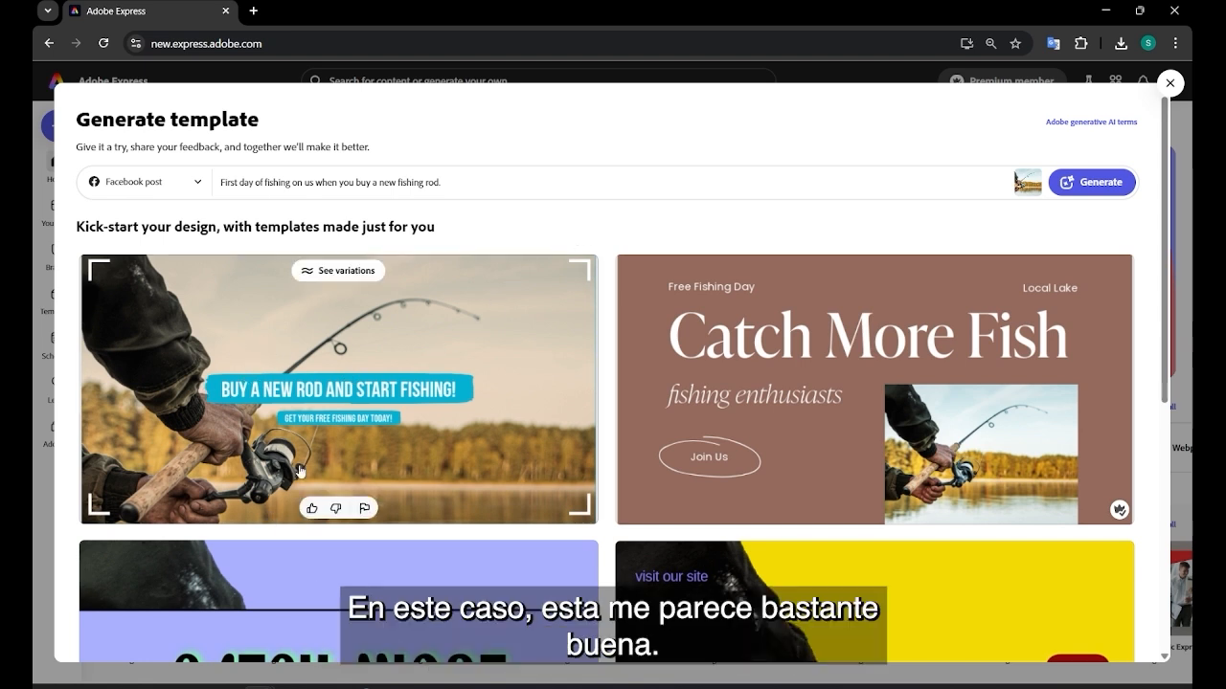
pyautogui.click(350, 379)
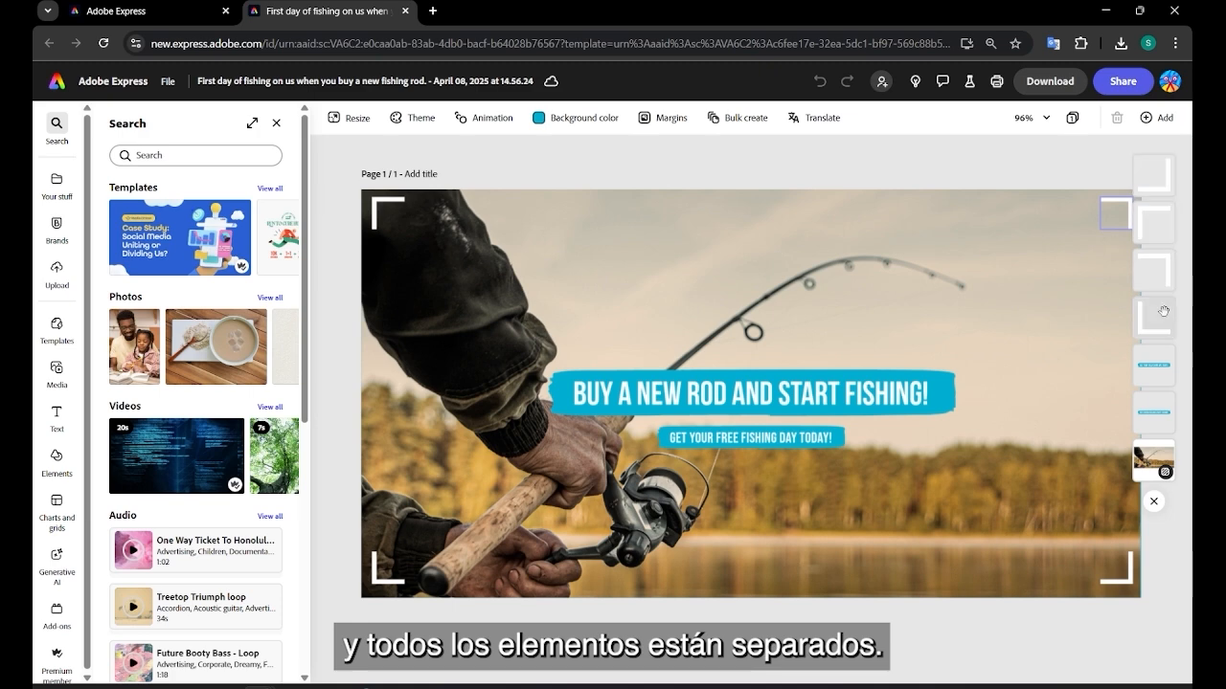
pyautogui.click(671, 392)
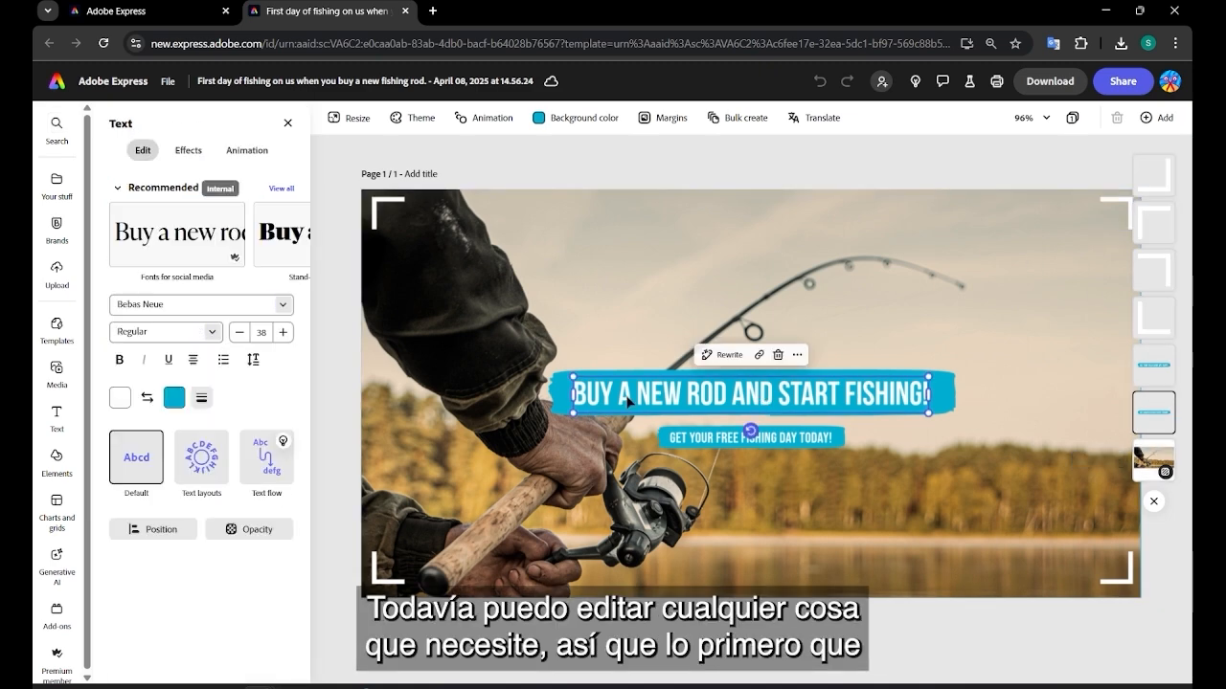
# - Insert the Retreat Fishing brand logo into the post, scale it down and place it in the image's upper-right corner
pyautogui.click(55, 226)
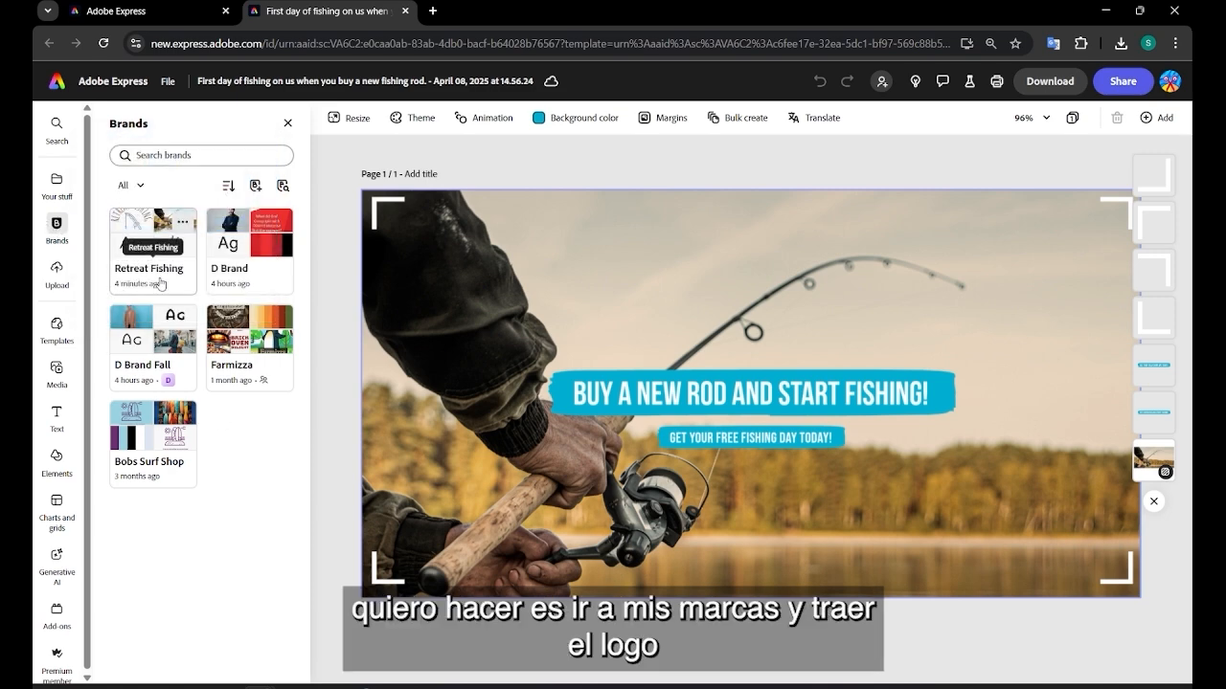
pyautogui.click(161, 283)
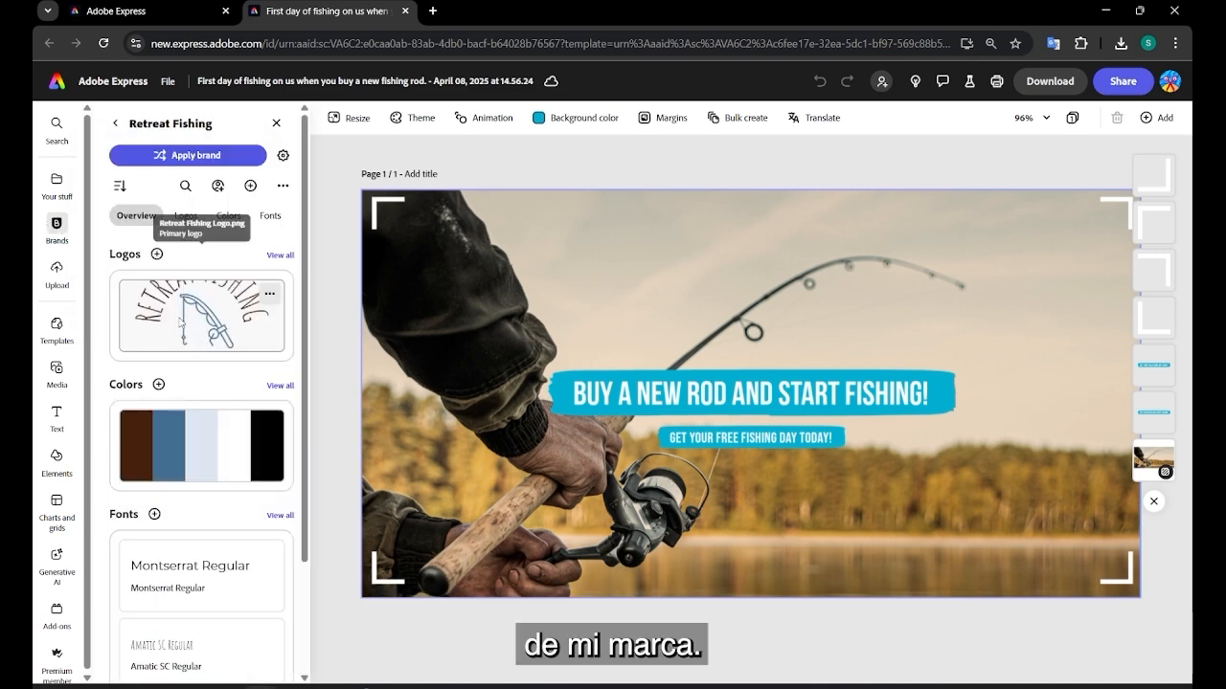
pyautogui.click(180, 324)
pyautogui.moveTo(795, 305); pyautogui.dragTo(931, 311)
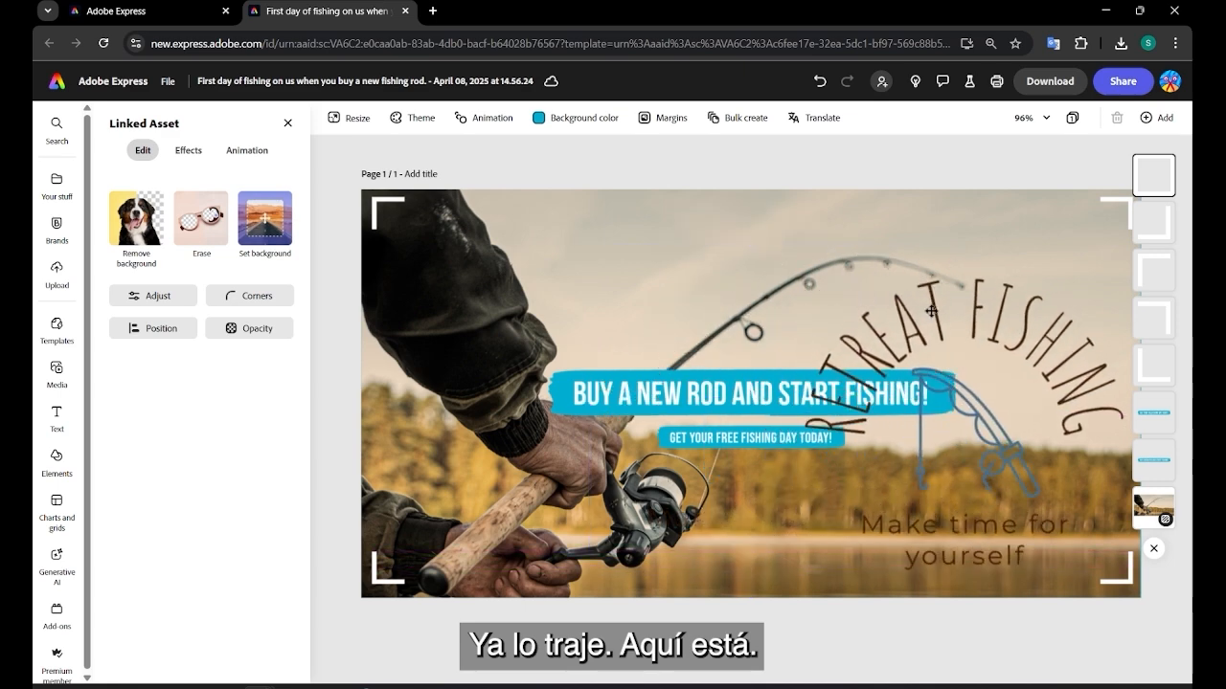
pyautogui.moveTo(803, 262); pyautogui.dragTo(996, 452)
pyautogui.moveTo(1065, 508); pyautogui.dragTo(1064, 242)
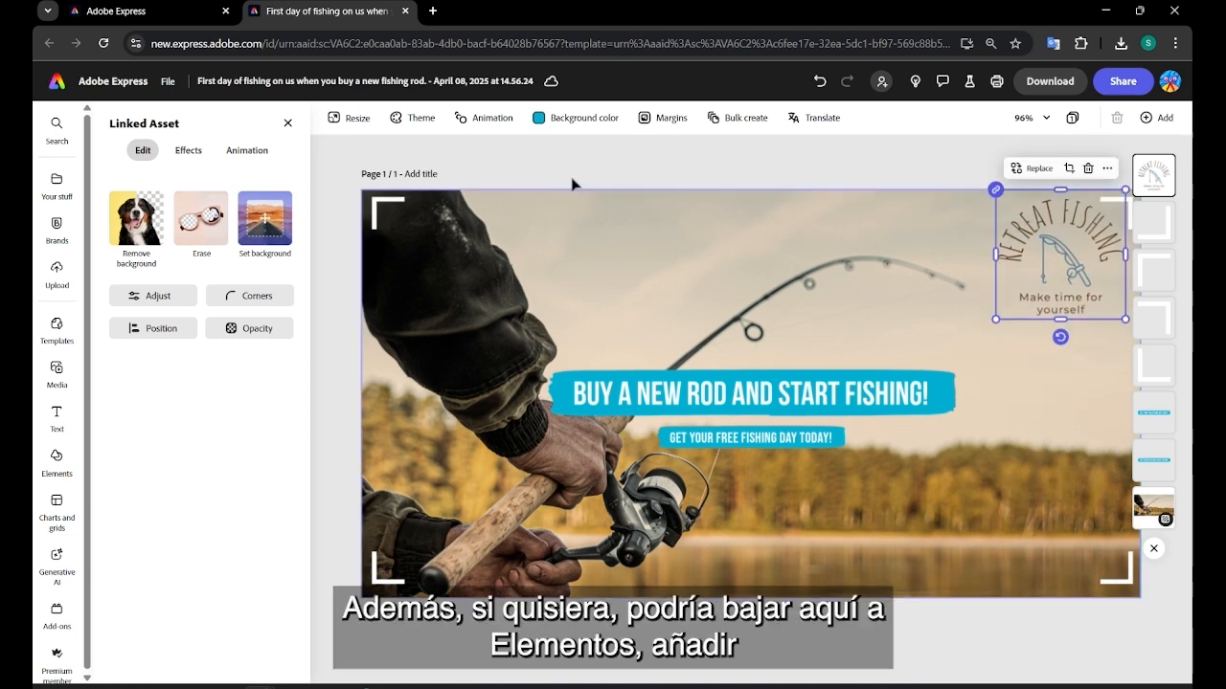
# - Add a semi-transparent pale rounded square behind the logo and place both in the image's lower-right corner
pyautogui.click(57, 456)
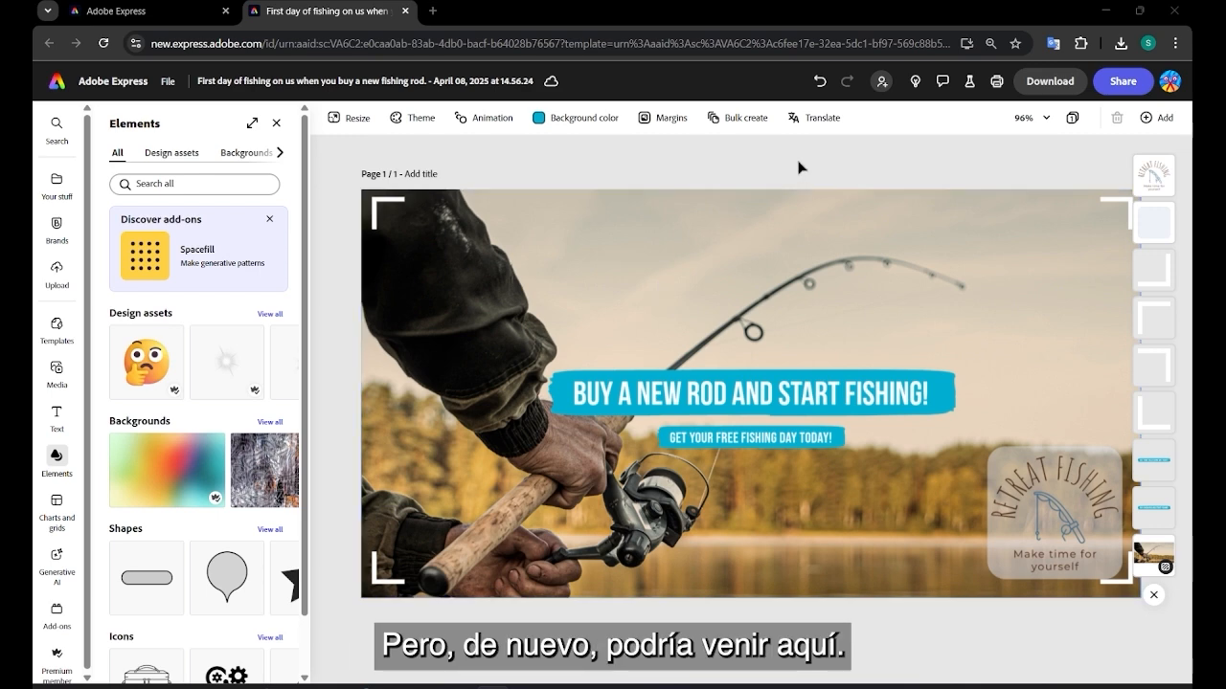
# - Look at the option for sharing the fishing post to social media
pyautogui.click(1122, 82)
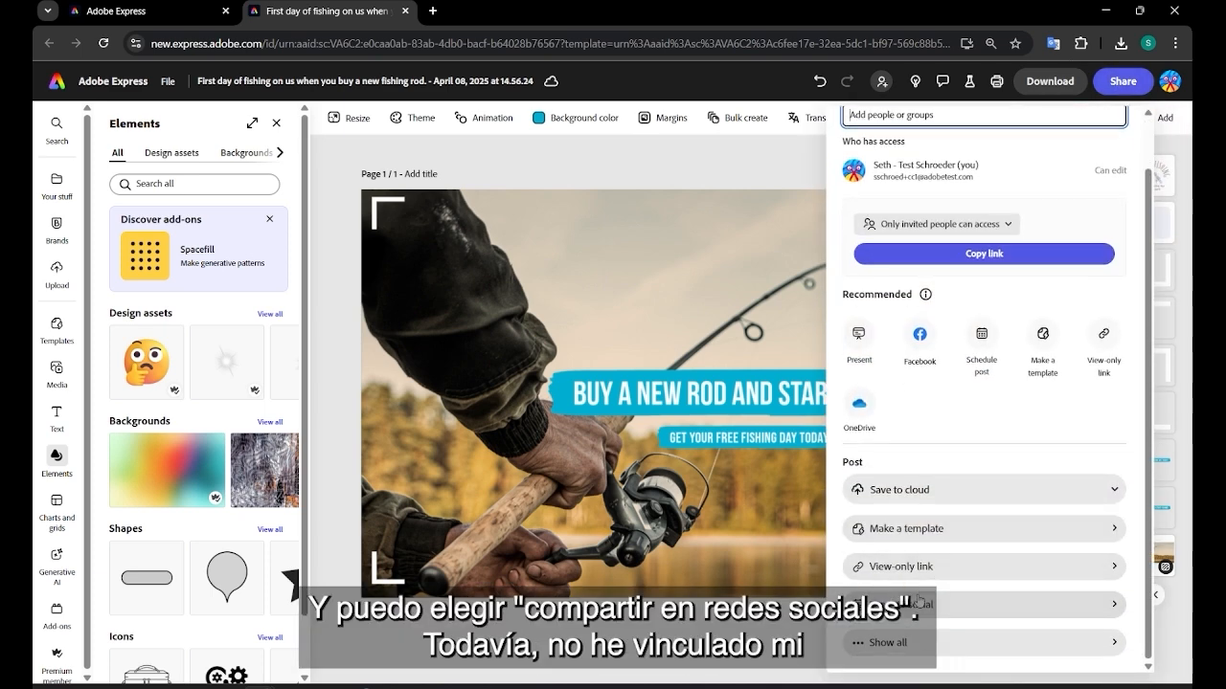
pyautogui.click(895, 609)
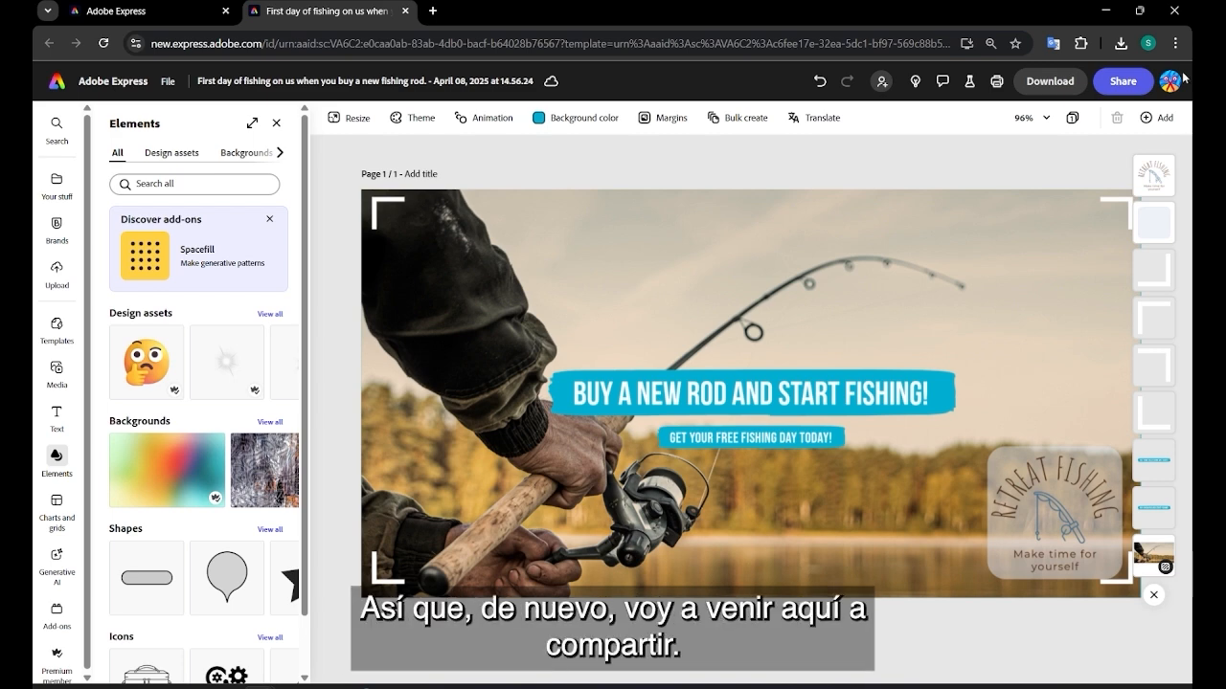
# - Review the settings for making the post a template, including the note and the locks and restrictions, without saving
pyautogui.click(1118, 82)
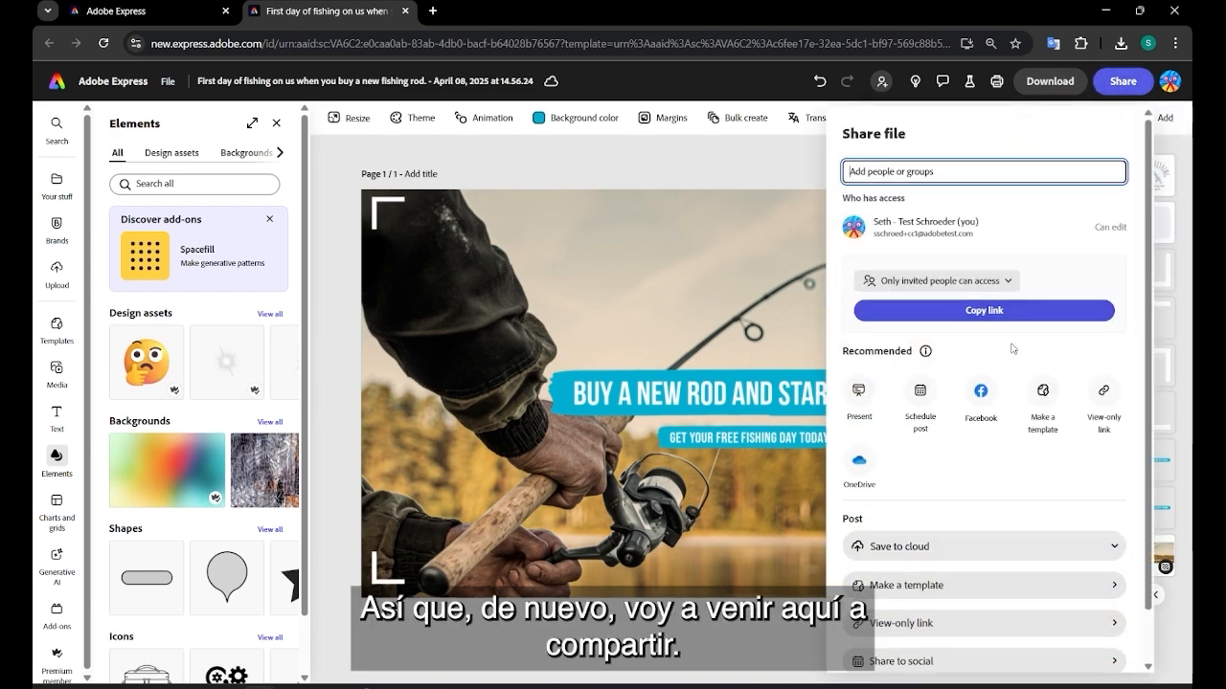
pyautogui.click(916, 586)
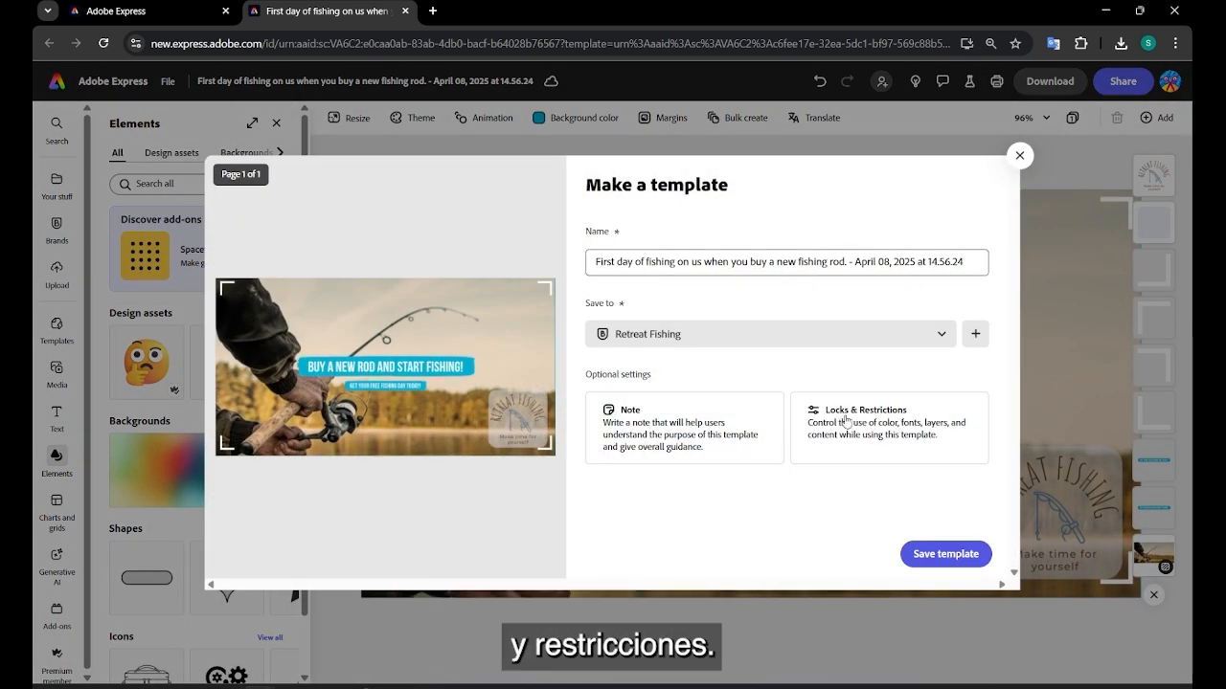
pyautogui.click(1021, 155)
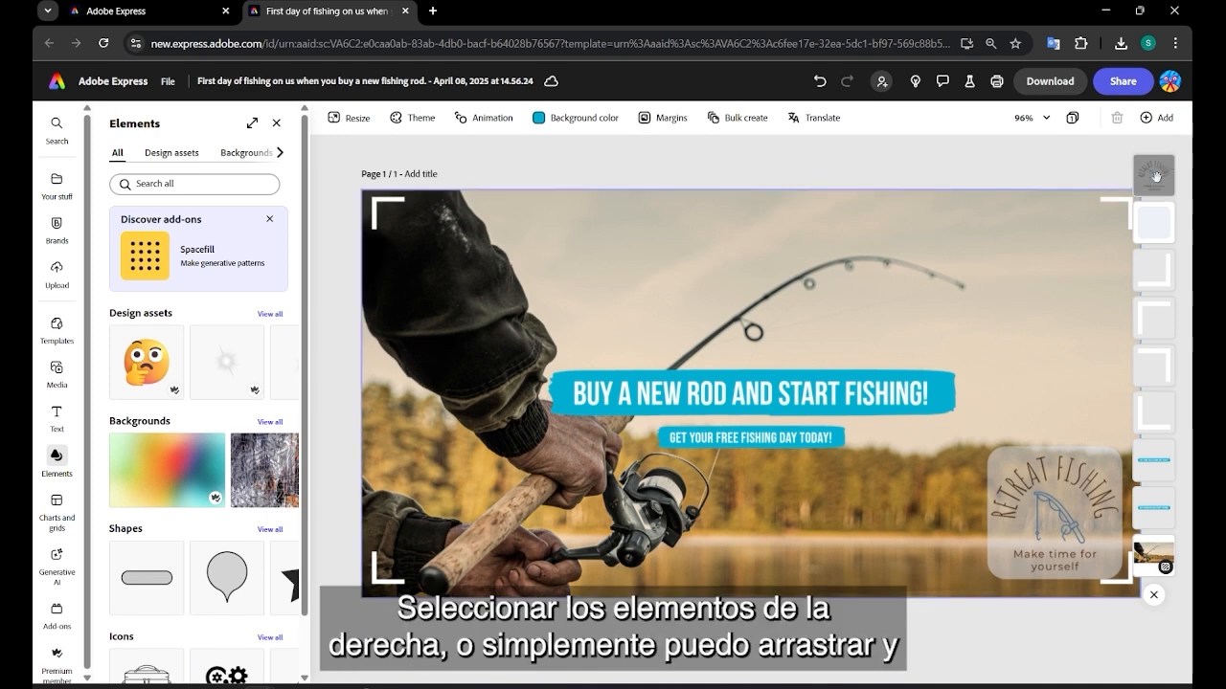
# - Lock all elements over the background photo and allow their text to be replaced
pyautogui.moveTo(336, 155); pyautogui.dragTo(1191, 686)
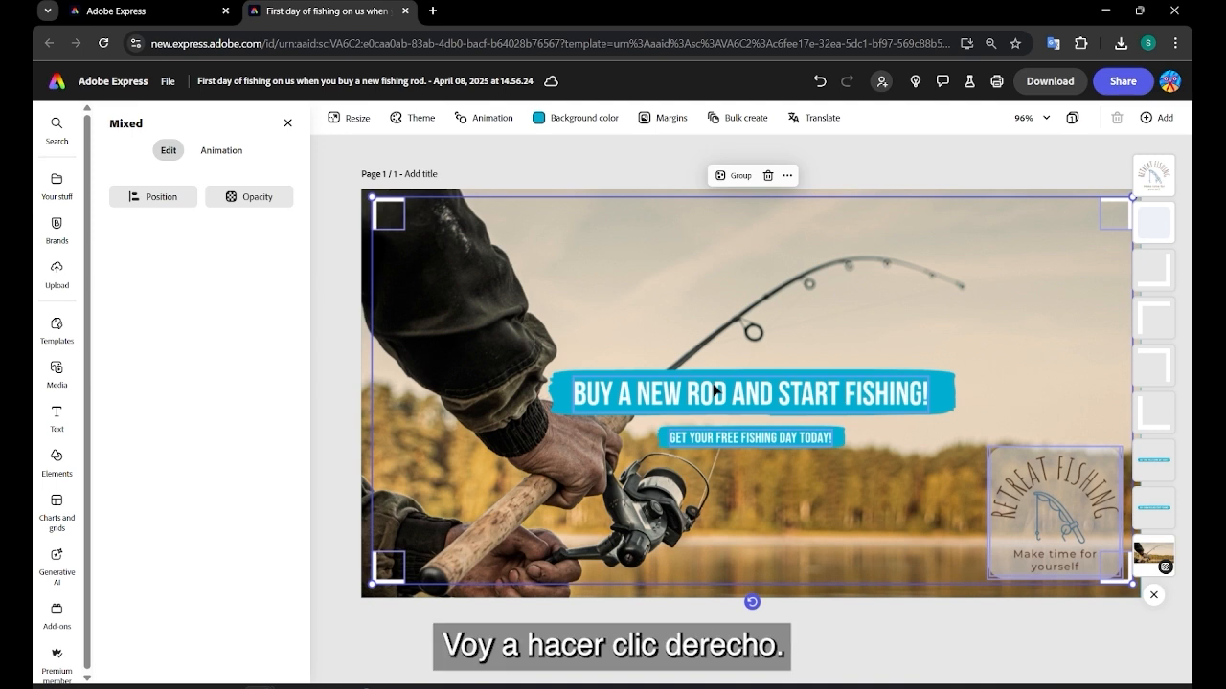
pyautogui.rightClick(717, 389)
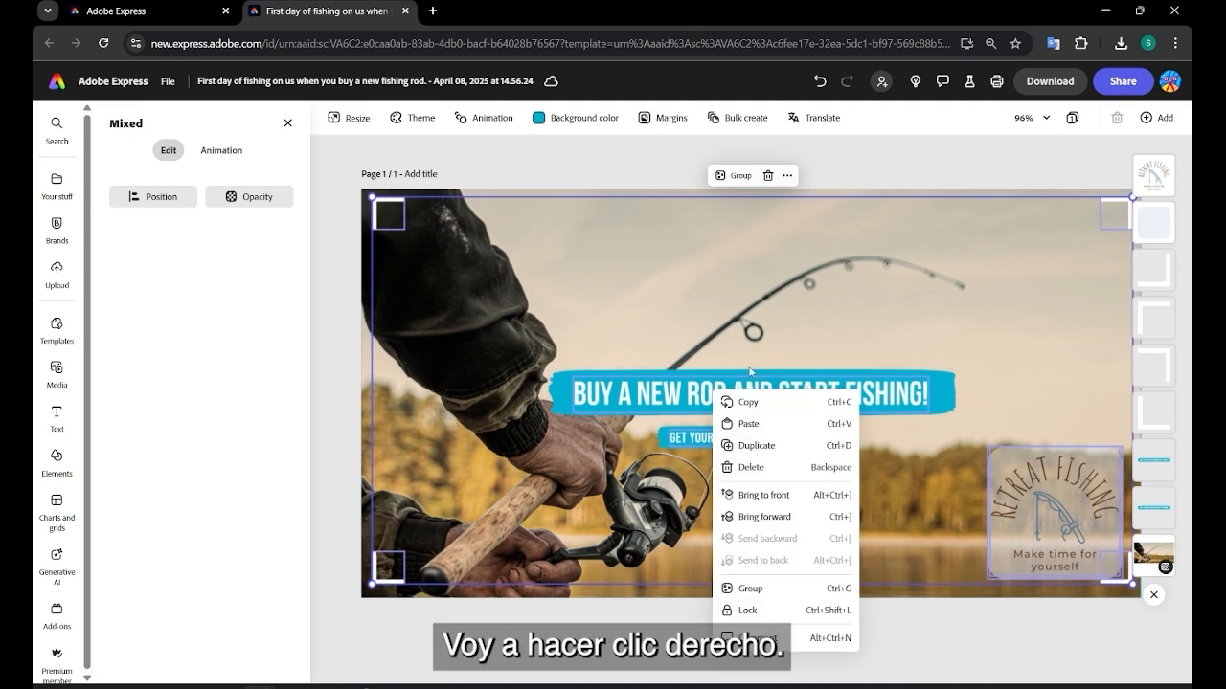
pyautogui.click(773, 612)
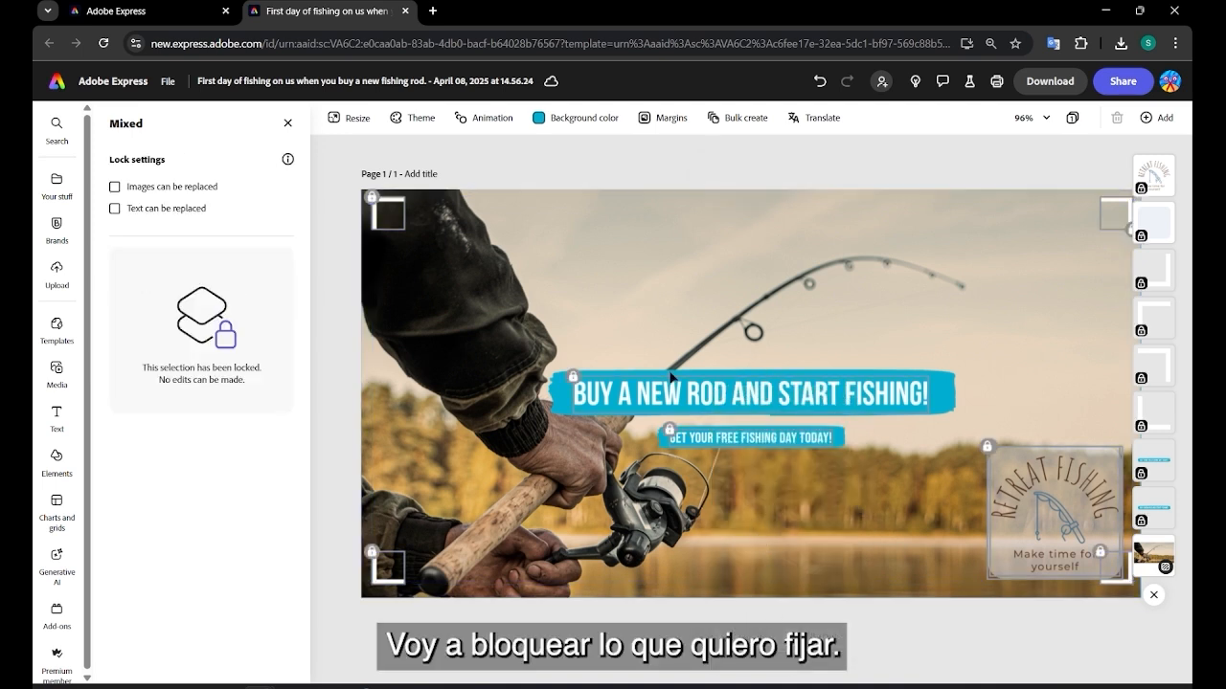
pyautogui.click(146, 214)
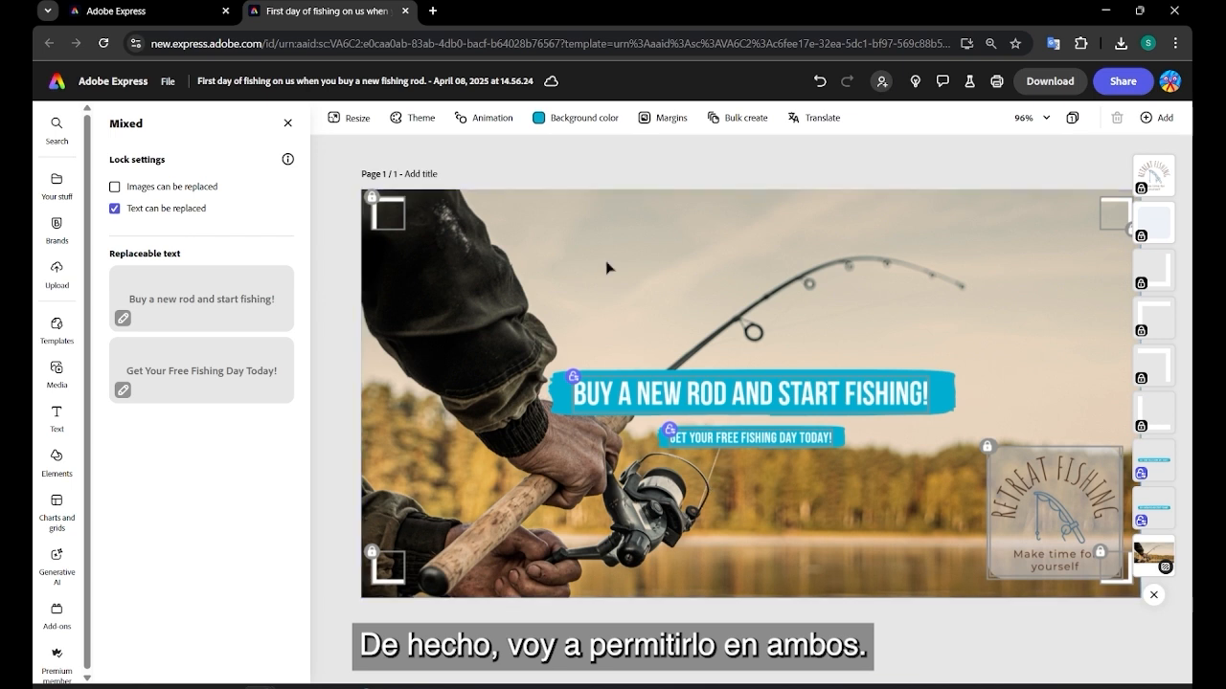
pyautogui.click(537, 164)
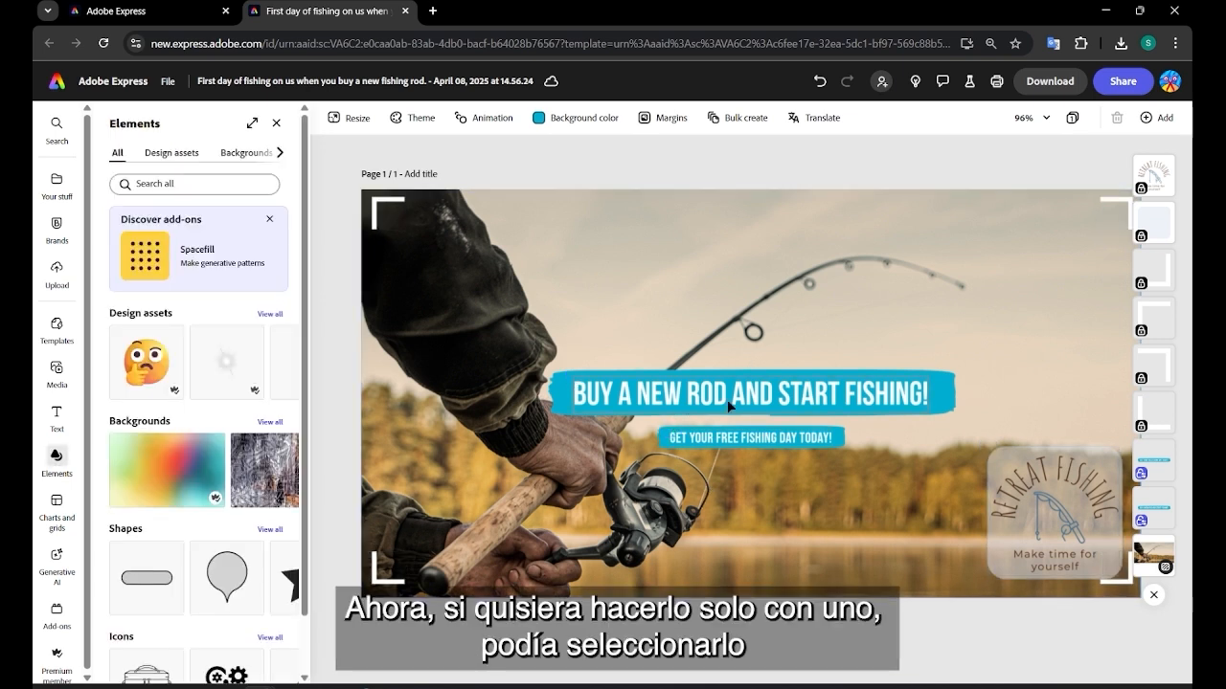
# - Check the lock settings of the "Buy a new rod and start fishing!" headline on its own
pyautogui.click(670, 397)
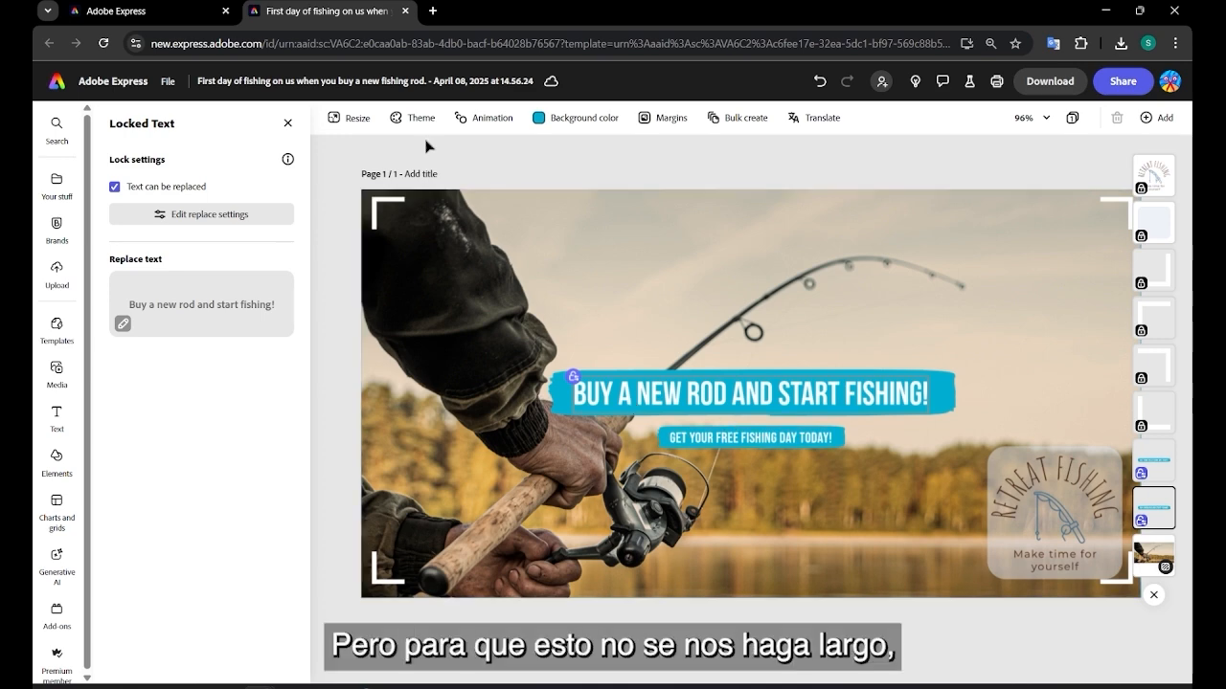
pyautogui.click(350, 164)
# - Start a template named "Free Fishing Day" in Retreat Fishing, restricting users to brand colors and fonts, with no Adobe media or templates and no new layers
pyautogui.click(1122, 80)
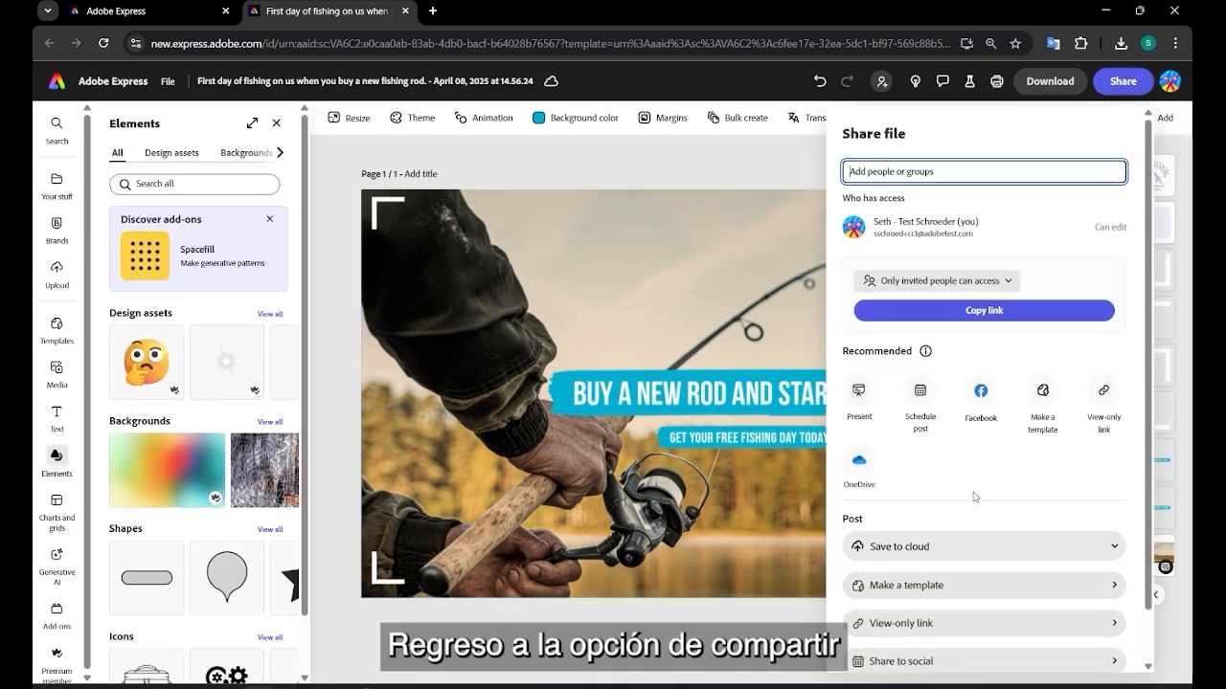
pyautogui.click(940, 585)
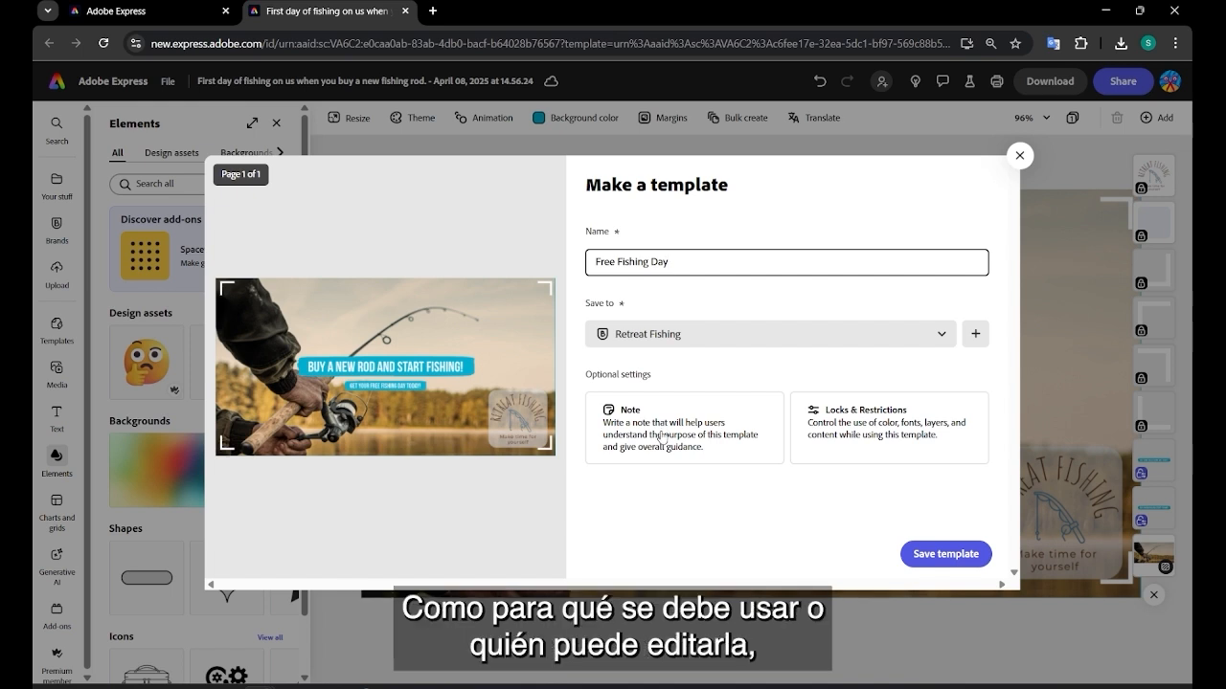
pyautogui.click(874, 423)
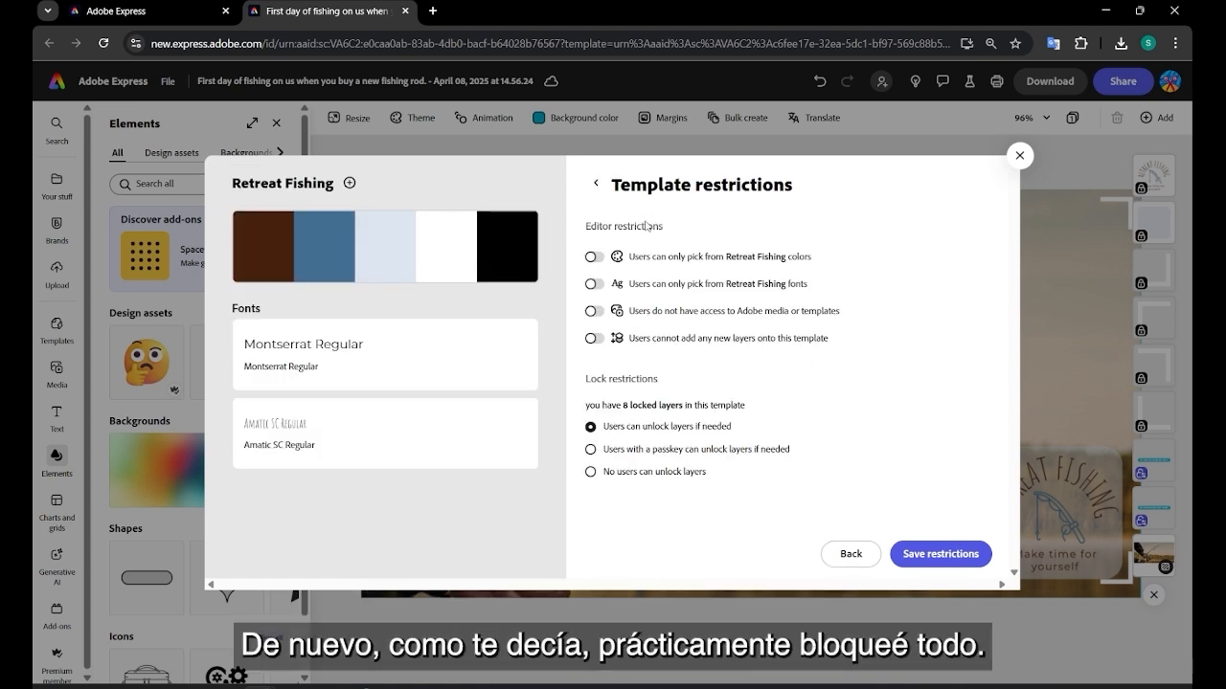
pyautogui.click(598, 258)
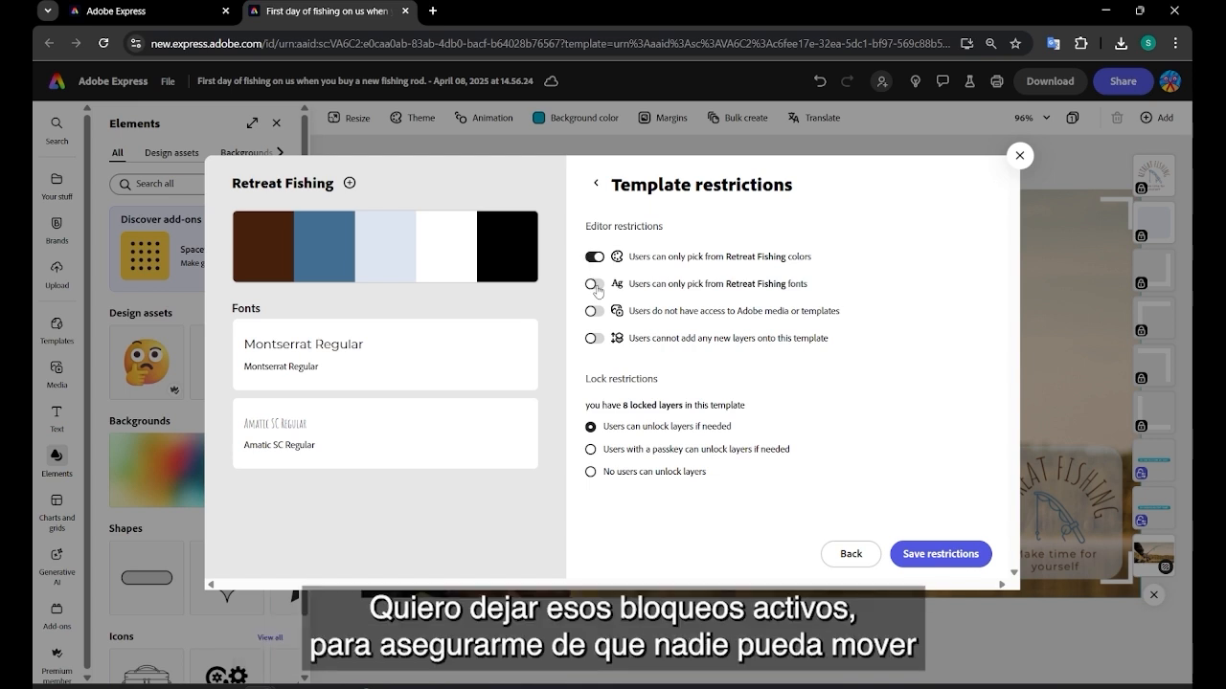
pyautogui.click(596, 285)
pyautogui.click(598, 312)
pyautogui.click(593, 339)
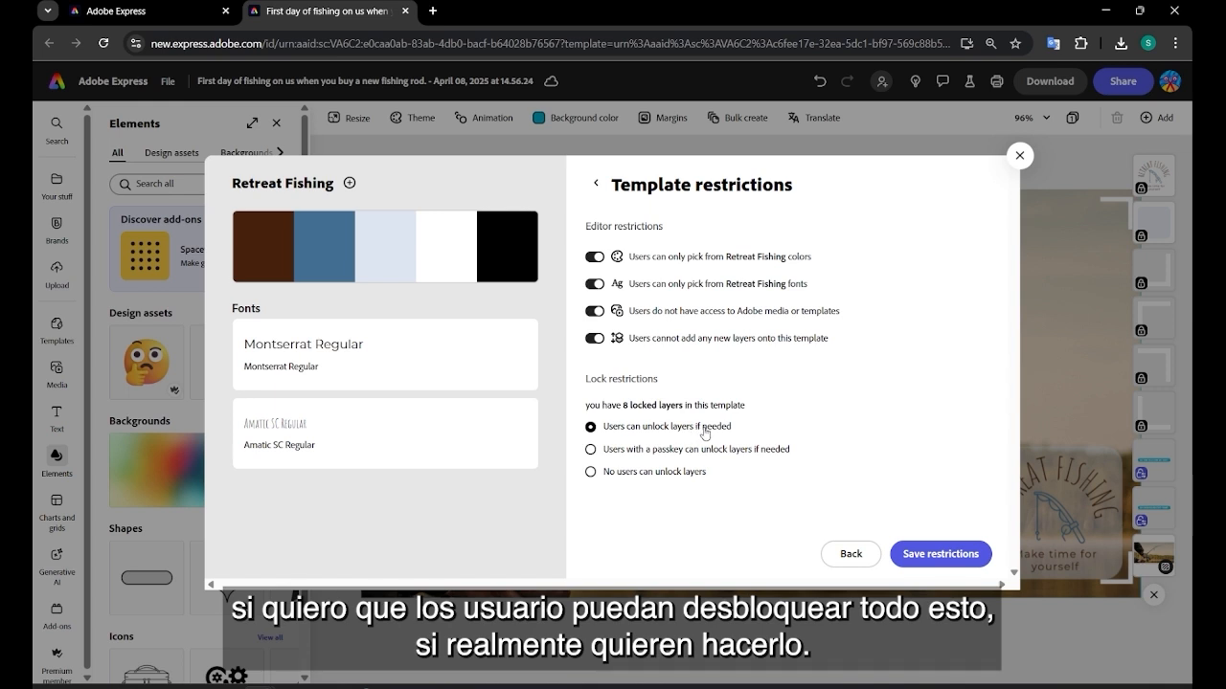
# - Set the lock restriction so no users can unlock layers, and save the restrictions and the template
pyautogui.click(661, 473)
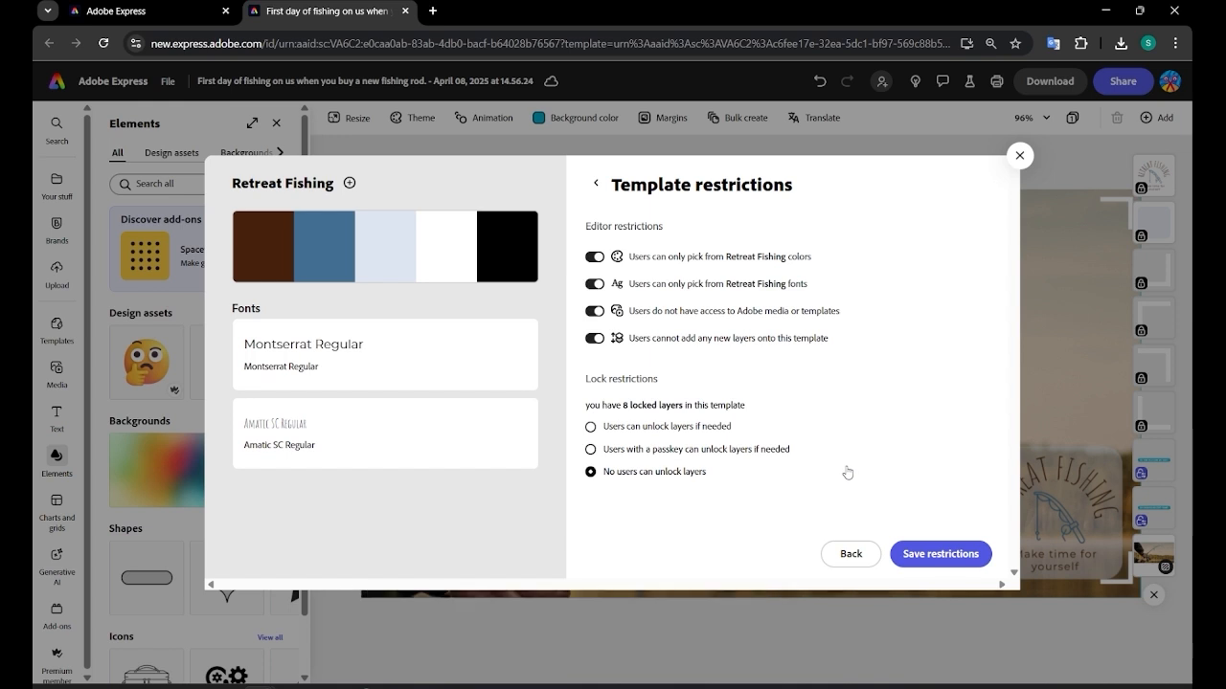
pyautogui.click(953, 561)
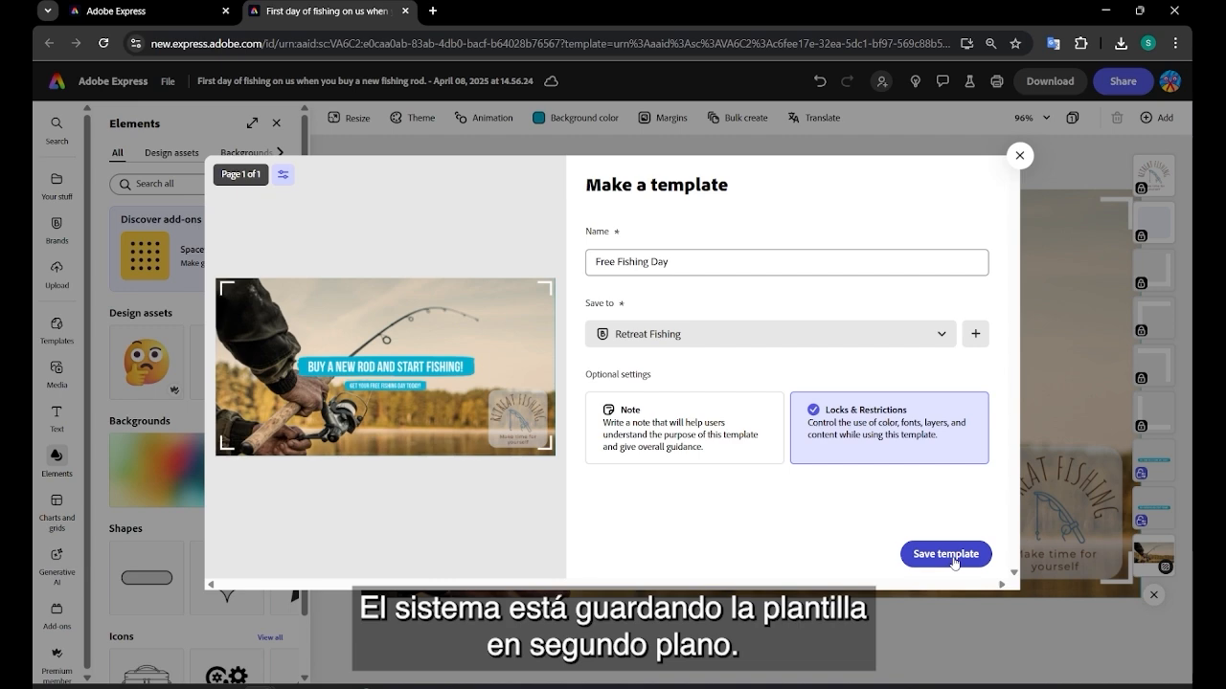
pyautogui.click(952, 555)
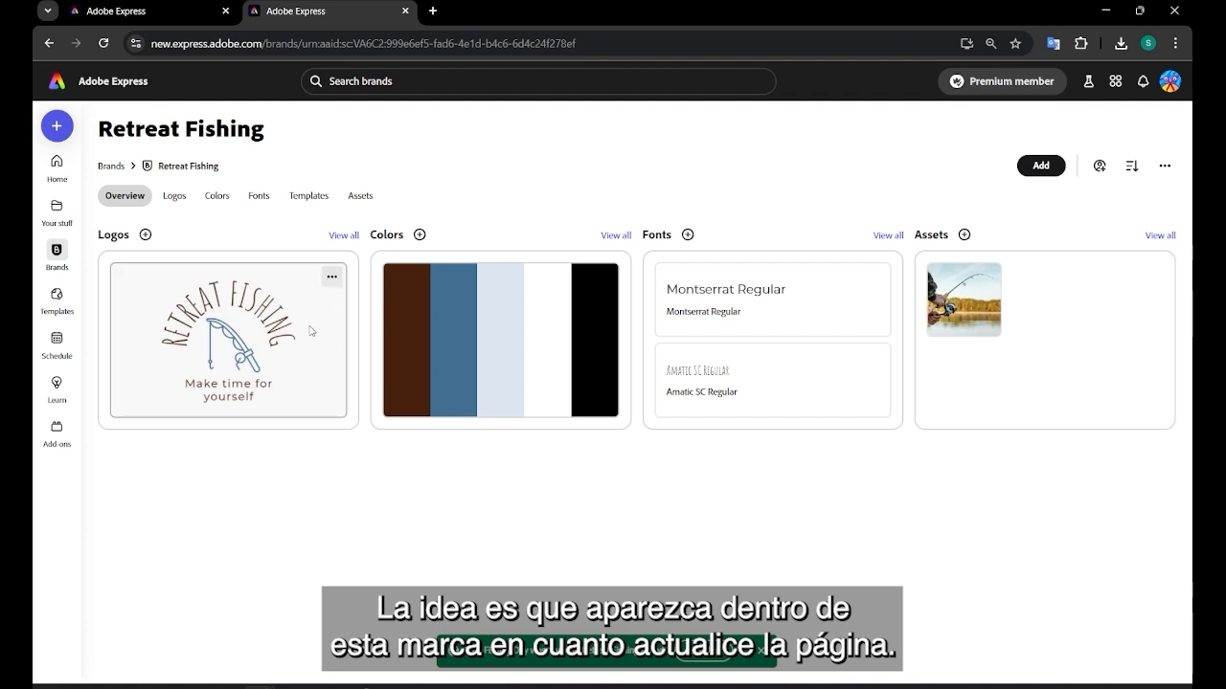
# - Reload the Retreat Fishing brand page and open the details of the Free Fishing Day template
pyautogui.click(104, 44)
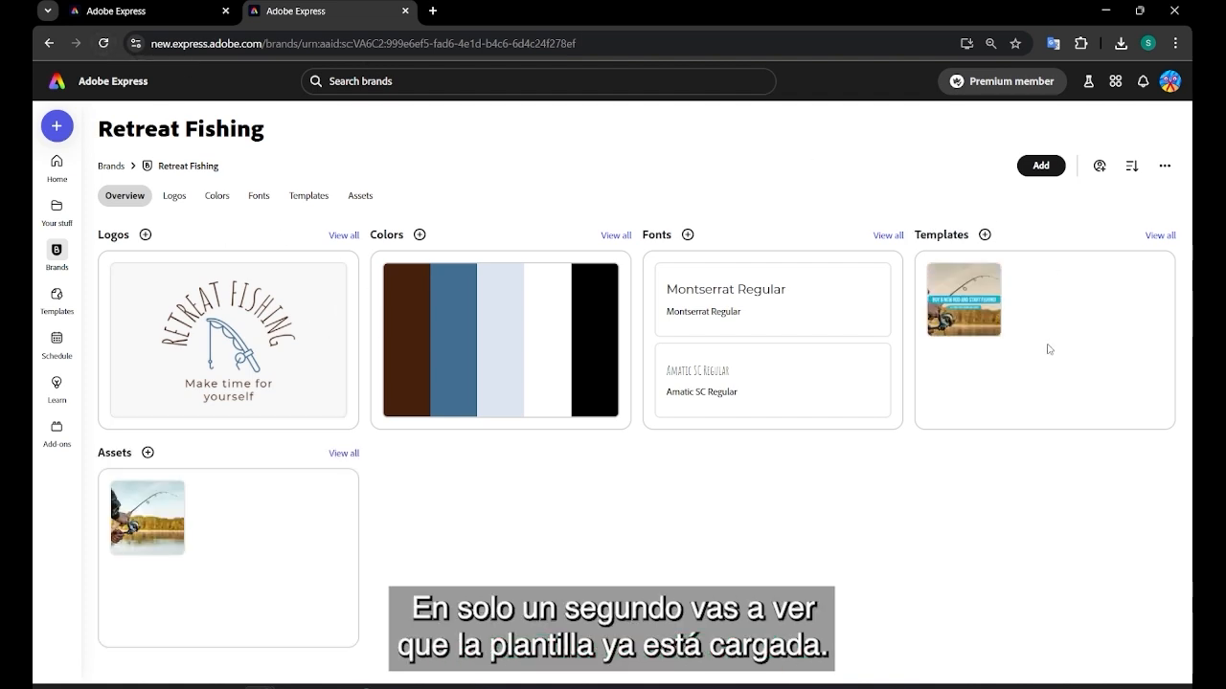
pyautogui.click(981, 316)
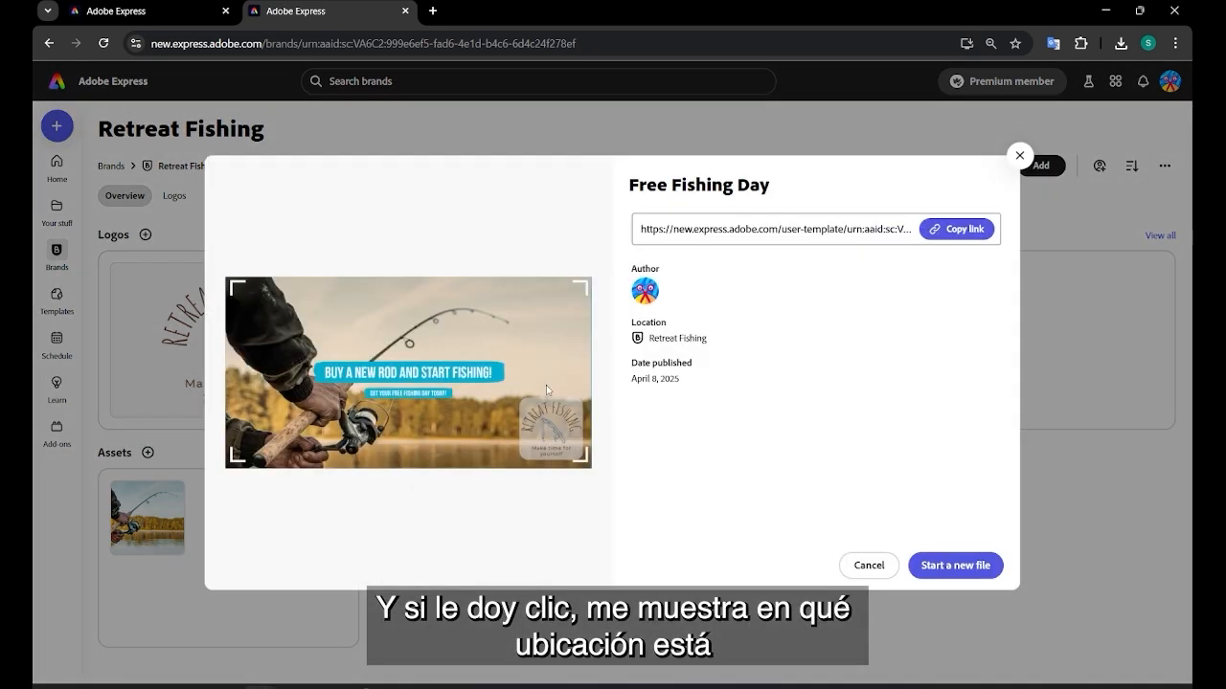